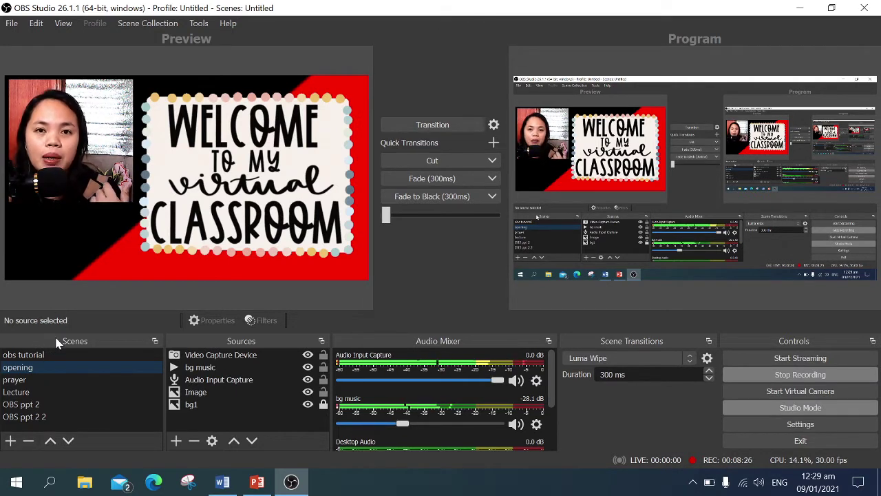
Preview the prayer scene with its prayer song source, and return to the opening scene
{"action": "left_click", "coordinate": [57, 379]}
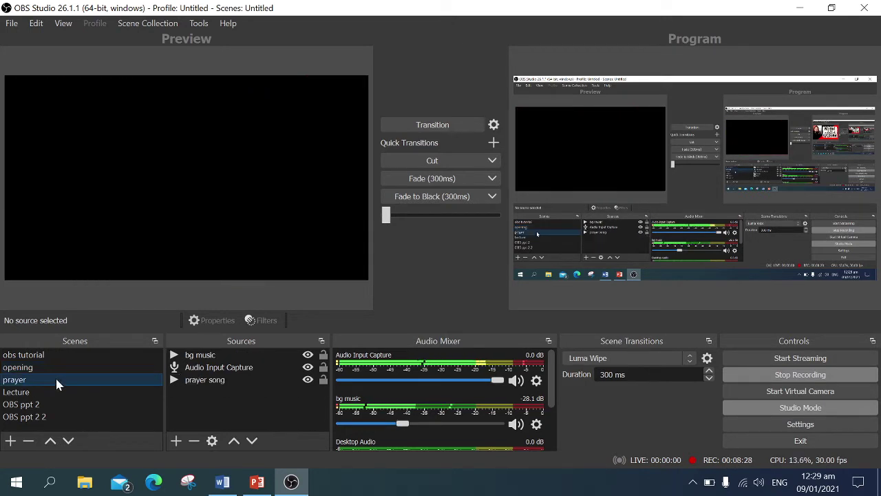
{"action": "left_click", "coordinate": [219, 384]}
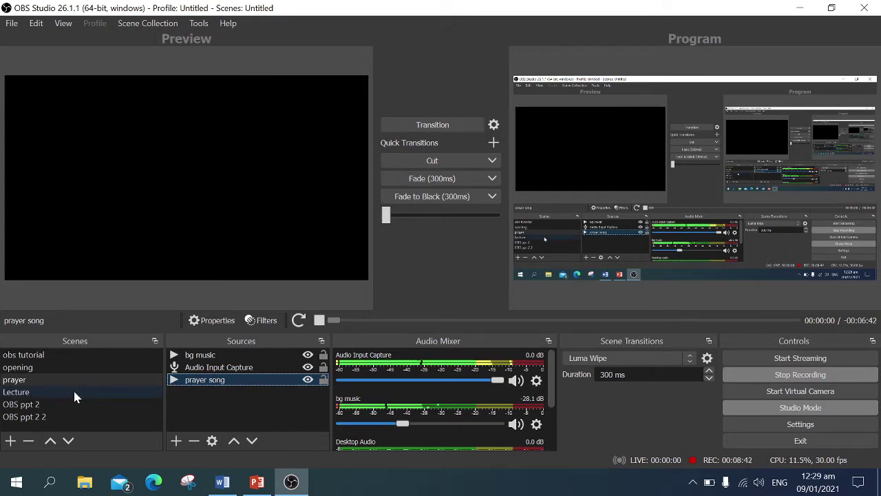
{"action": "left_click", "coordinate": [66, 367]}
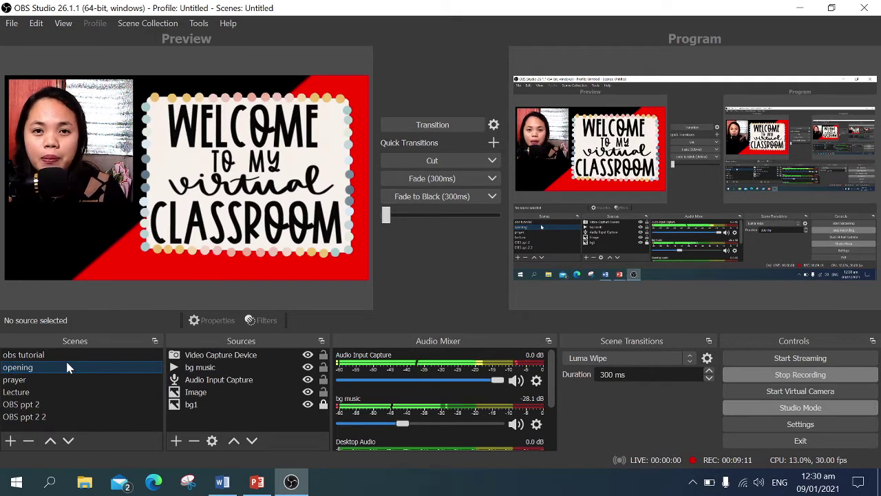
Select the Lecture scene, and open the recent presentation THE FILIPINO ARTISTS' ROLE AND THEIR CONTRIBUTIONS TO CONTEMPORARY ARTS in PowerPoint
{"action": "left_click", "coordinate": [31, 392]}
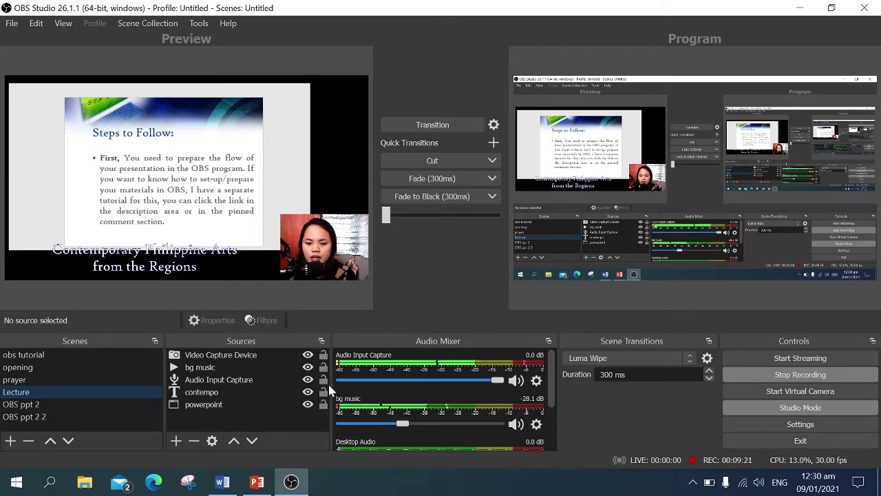
{"action": "left_click", "coordinate": [268, 488]}
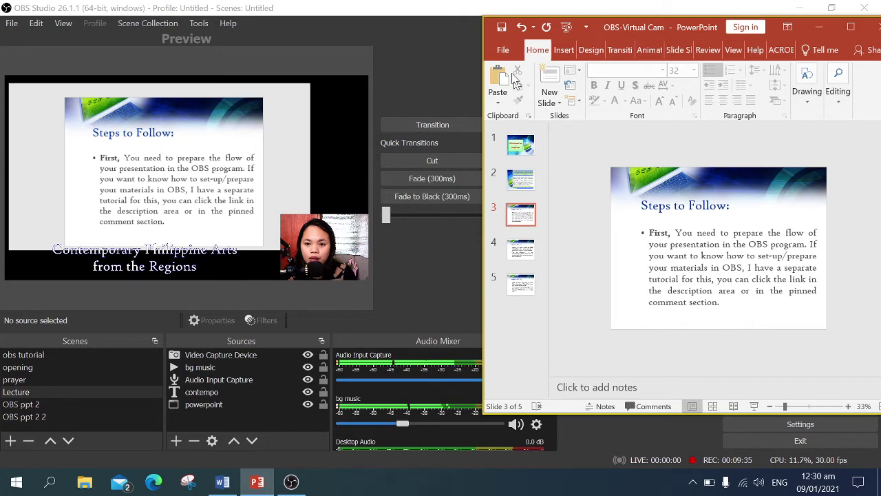
{"action": "key", "text": "alt+f"}
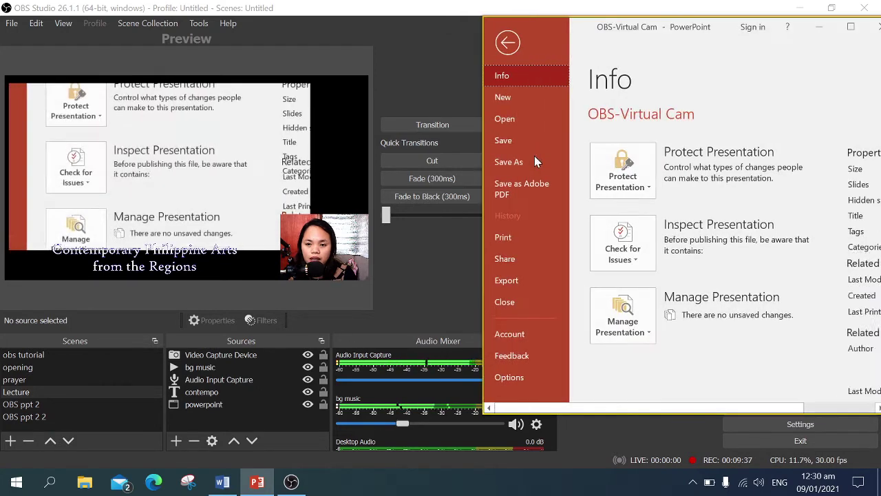
{"action": "left_click", "coordinate": [506, 119]}
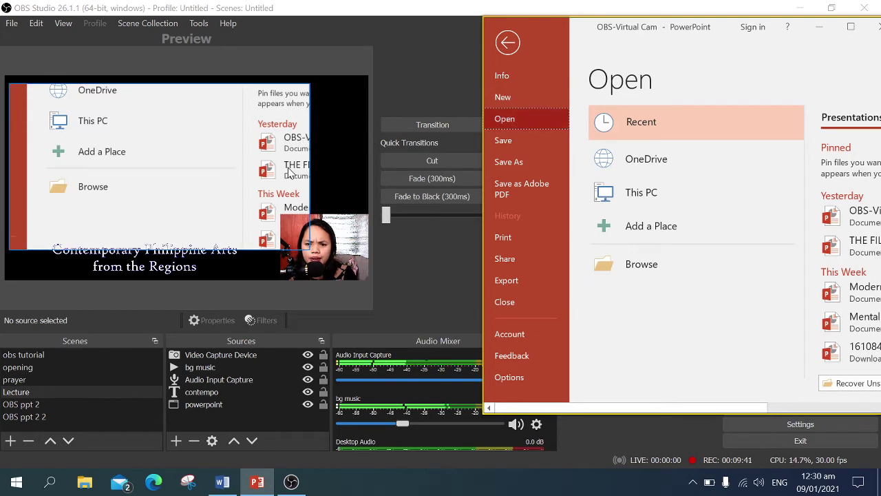
{"action": "left_click", "coordinate": [836, 246]}
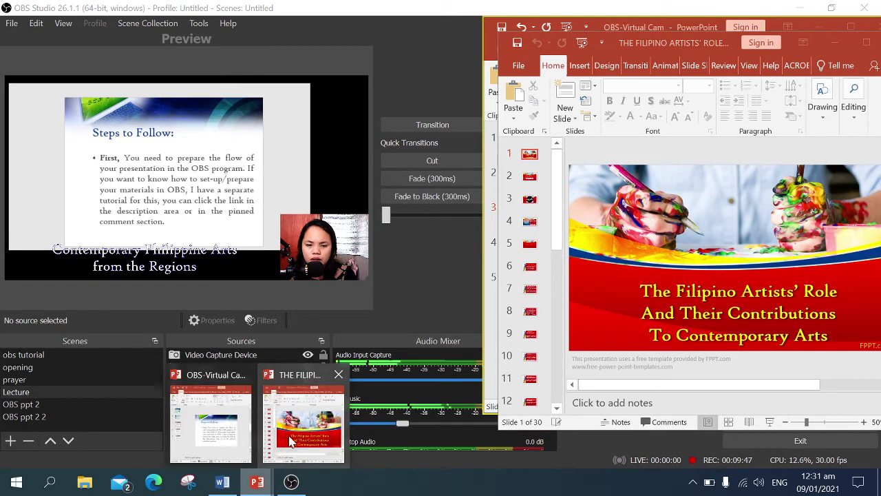
Set the Lecture scene's powerpoint source to capture the THE FILIPINO ARTISTS' ROLE PowerPoint window
{"action": "left_click", "coordinate": [203, 404]}
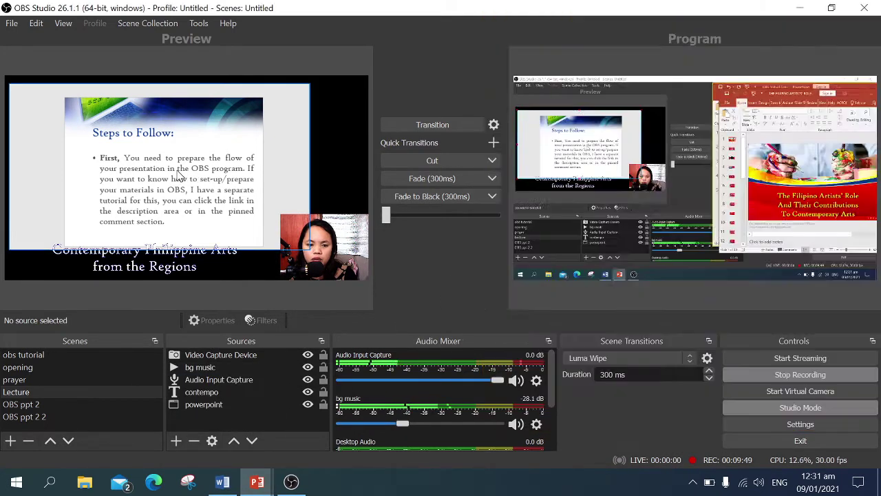
{"action": "double_click", "coordinate": [214, 404]}
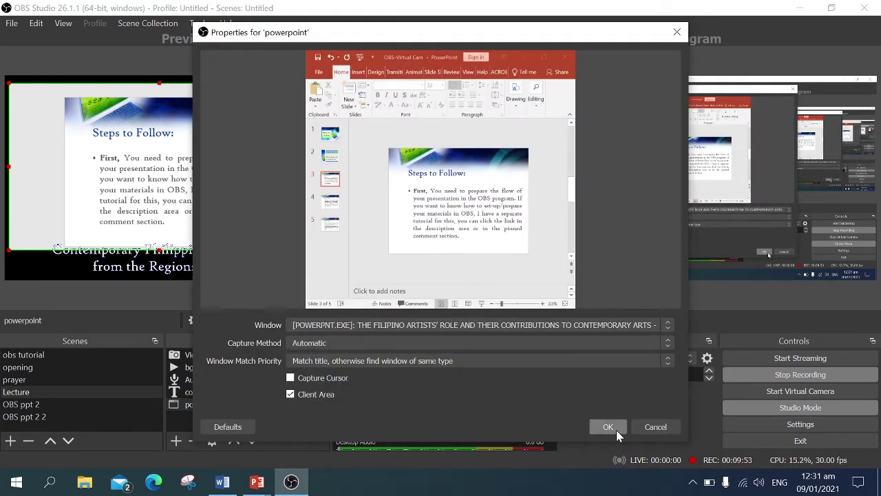
{"action": "left_click", "coordinate": [594, 328]}
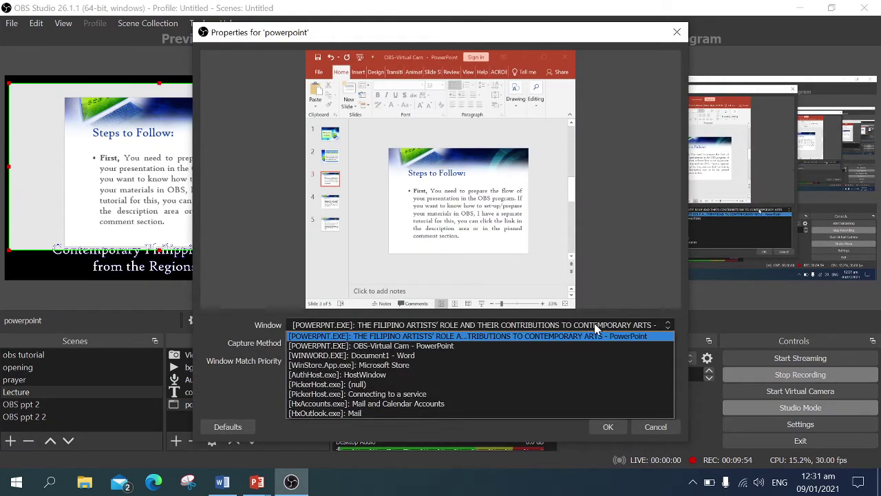
{"action": "left_click", "coordinate": [482, 337]}
{"action": "left_click", "coordinate": [595, 425]}
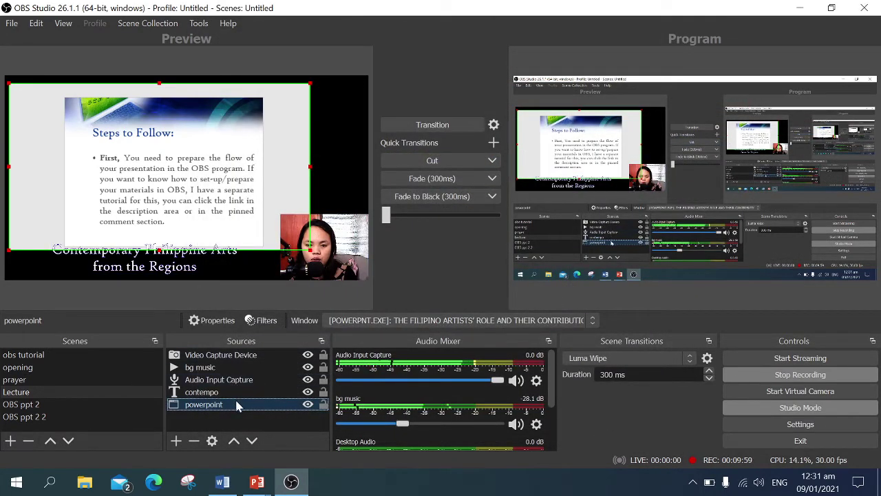
Switch to the OBS-Virtual Cam presentation in PowerPoint and minimize its window
{"action": "left_click", "coordinate": [318, 413]}
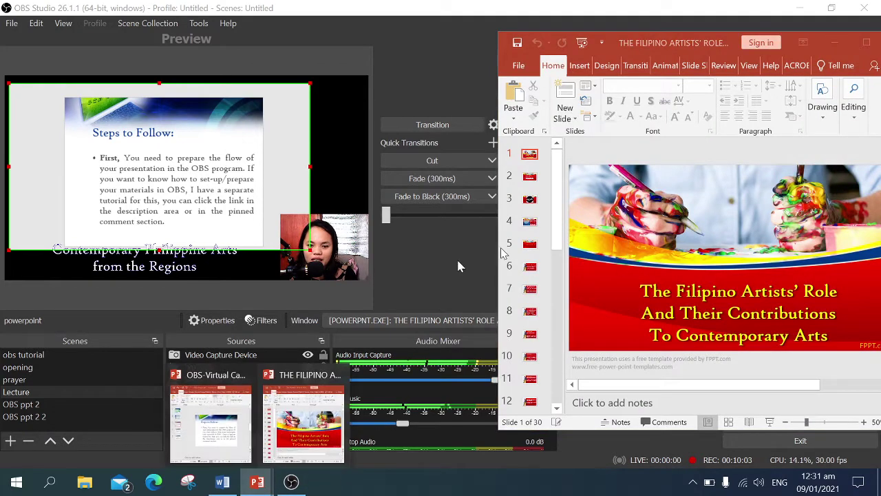
{"action": "left_click", "coordinate": [211, 420]}
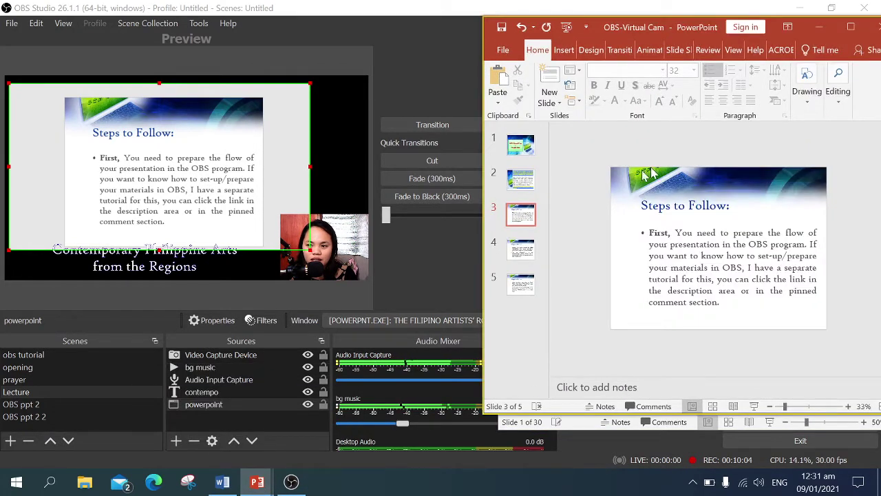
{"action": "left_click", "coordinate": [821, 24]}
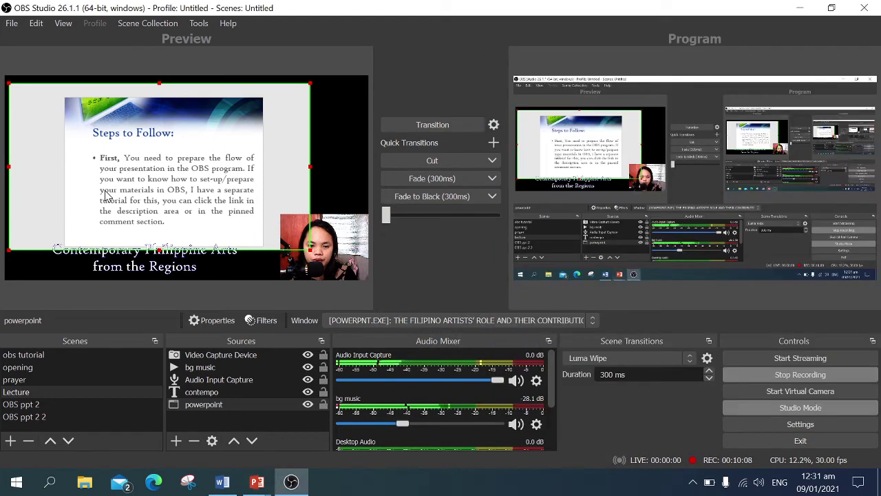
Check which window the powerpoint source captures, and close its properties without changes
{"action": "left_click", "coordinate": [109, 196]}
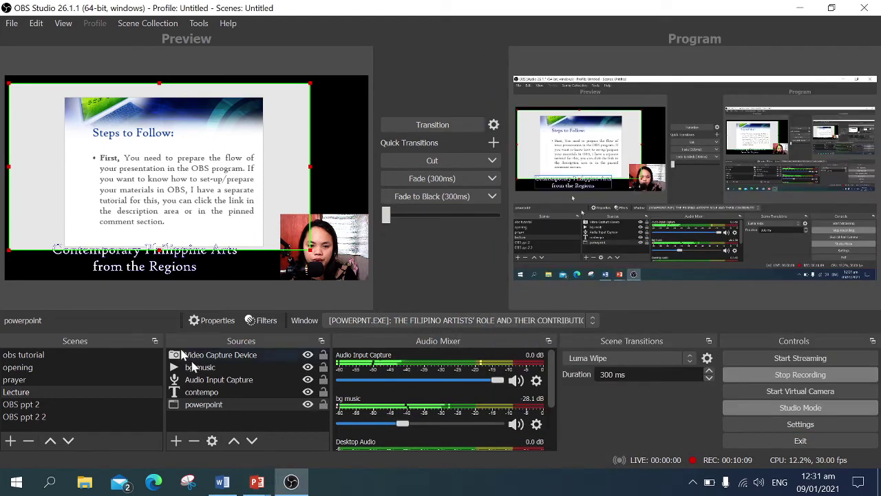
{"action": "double_click", "coordinate": [230, 405]}
{"action": "left_click", "coordinate": [430, 324]}
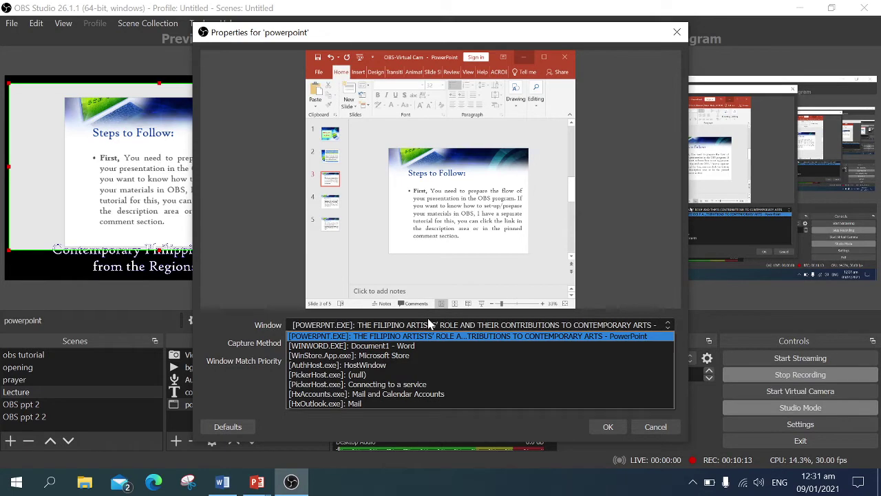
{"action": "left_click", "coordinate": [430, 324]}
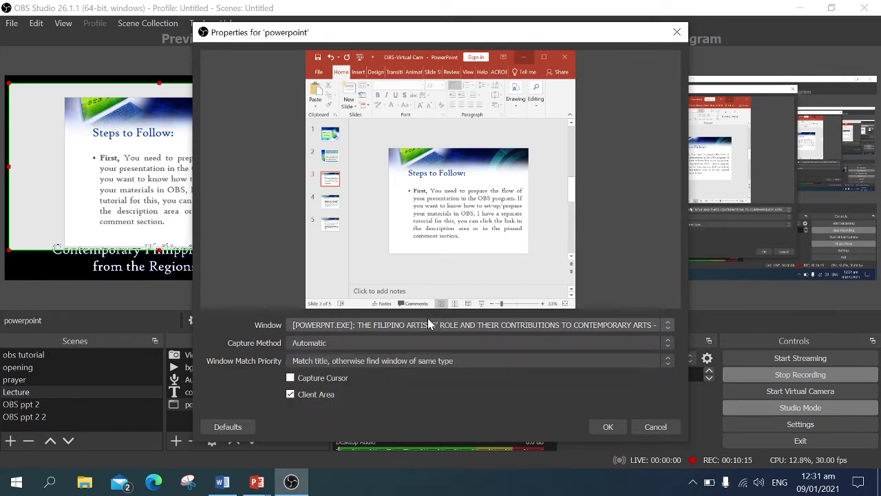
{"action": "left_click", "coordinate": [667, 427]}
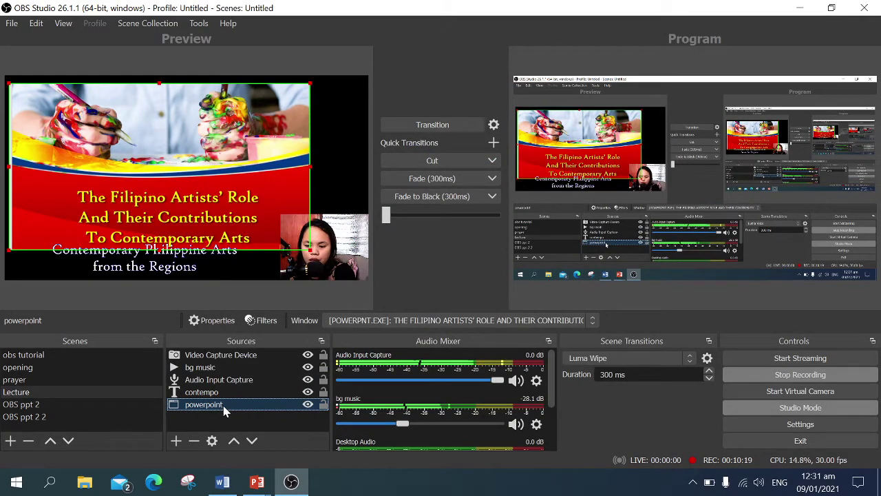
Replace the Lecture scene's powerpoint source with a new window capture named powerpoint showing the THE FILIPINO ARTISTS' ROLE presentation
{"action": "key", "text": "Delete"}
{"action": "key", "text": "Return"}
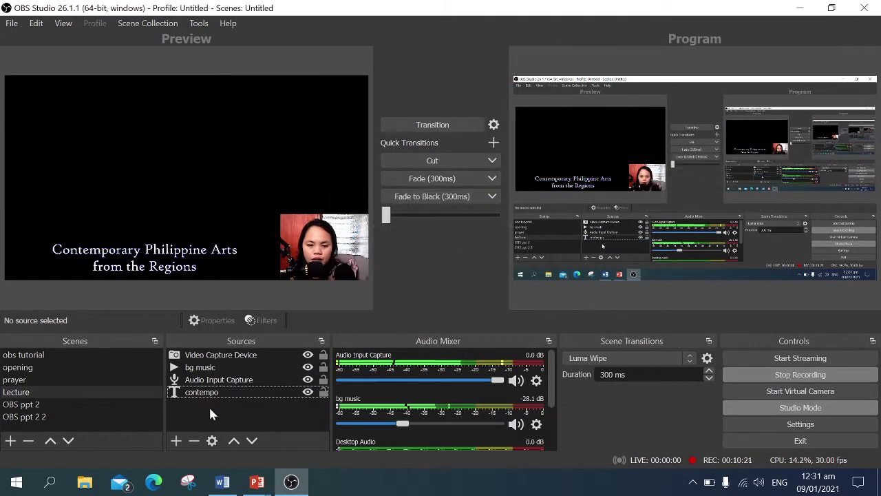
{"action": "left_click", "coordinate": [175, 440]}
{"action": "left_click", "coordinate": [256, 385]}
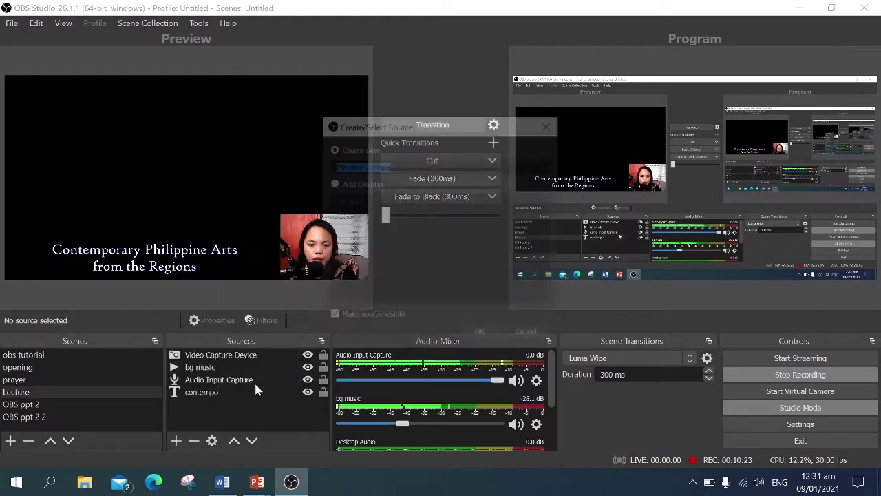
{"action": "type", "text": "powerpoint"}
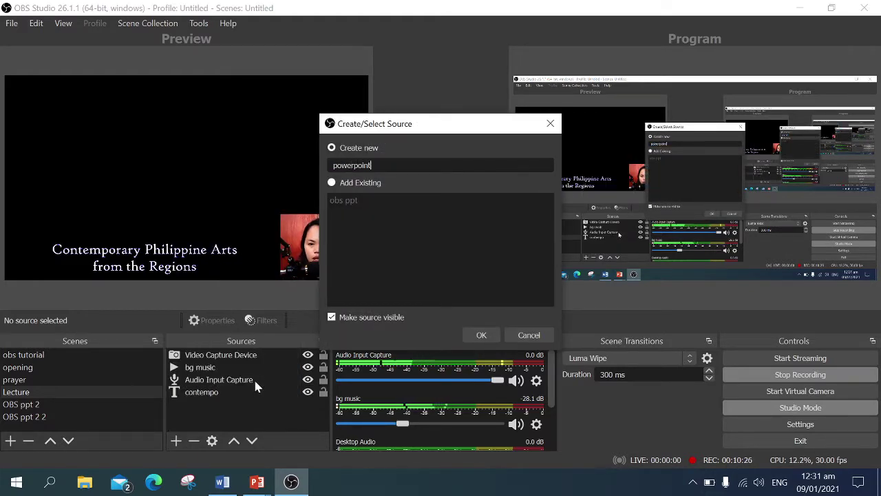
{"action": "key", "text": "Return"}
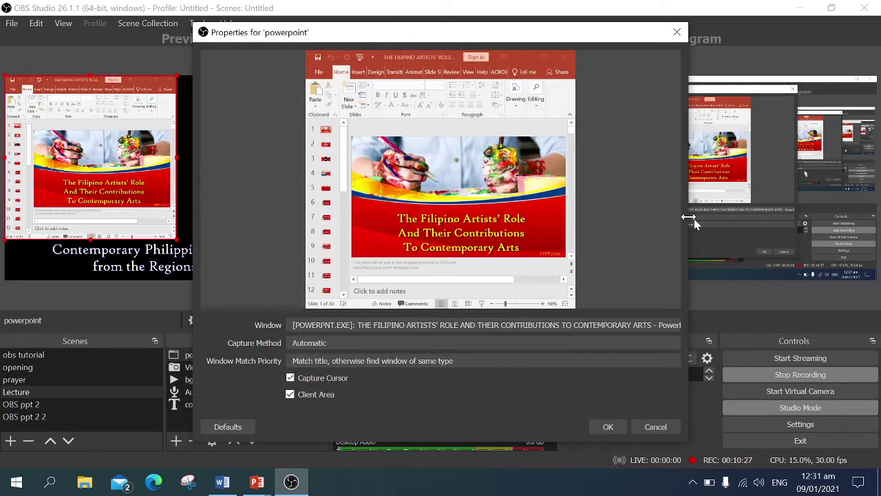
{"action": "left_click", "coordinate": [608, 428]}
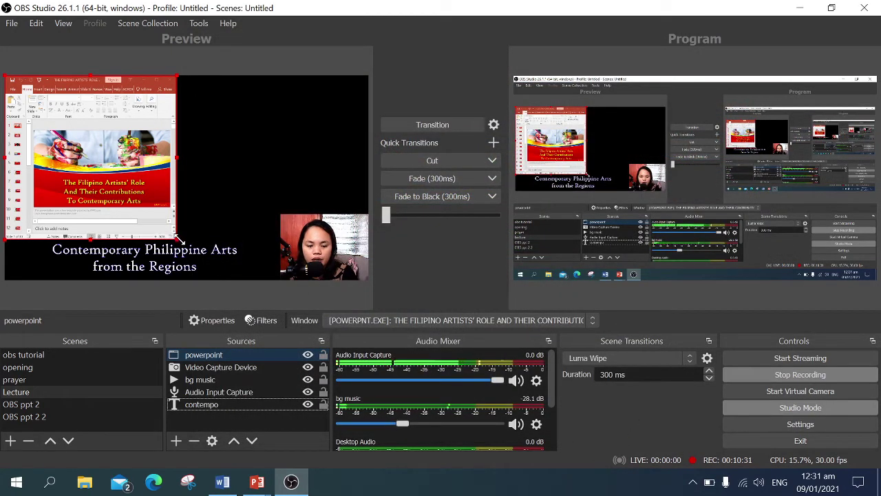
Crop the powerpoint source in the preview to the slide area, hiding PowerPoint's ribbon, thumbnails and notes
{"action": "left_click_drag", "start_coordinate": [176, 238], "coordinate": [172, 204]}
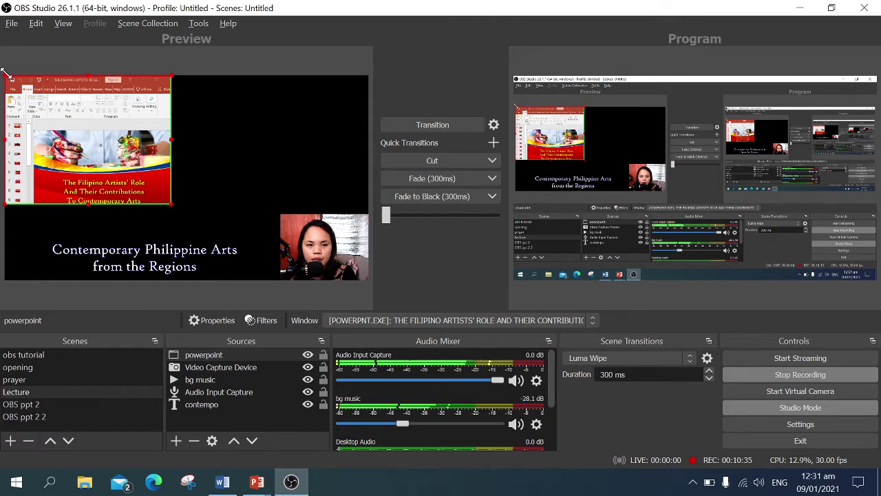
{"action": "left_click_drag", "start_coordinate": [7, 76], "coordinate": [30, 130]}
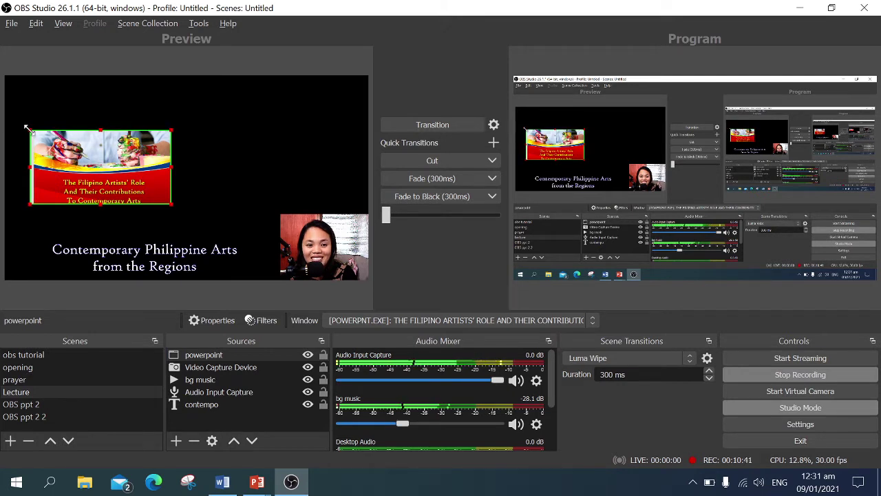
{"action": "left_click", "coordinate": [193, 133]}
Move the cropped slide to the canvas's upper-left corner, enlarge it to just above the caption, and trim its side edges
{"action": "left_click_drag", "start_coordinate": [105, 163], "coordinate": [78, 119]}
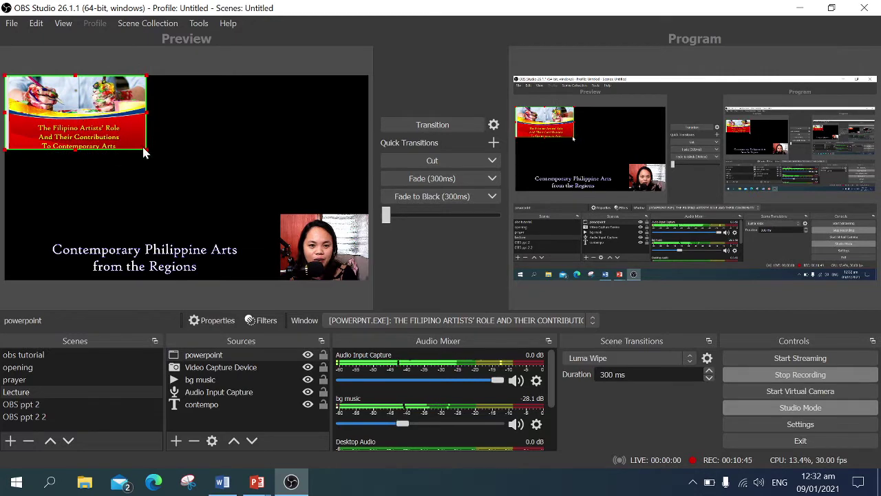
{"action": "left_click_drag", "start_coordinate": [144, 152], "coordinate": [199, 221]}
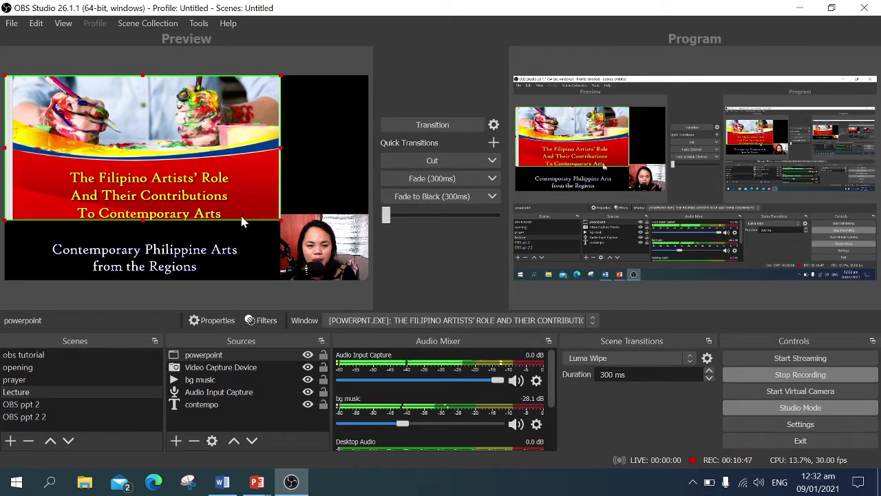
{"action": "left_click_drag", "start_coordinate": [2, 146], "coordinate": [47, 148]}
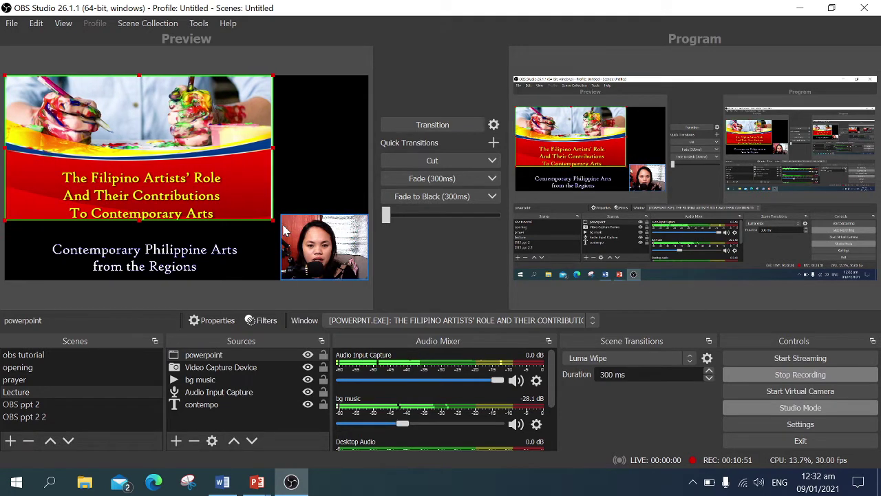
{"action": "left_click_drag", "start_coordinate": [273, 221], "coordinate": [276, 230]}
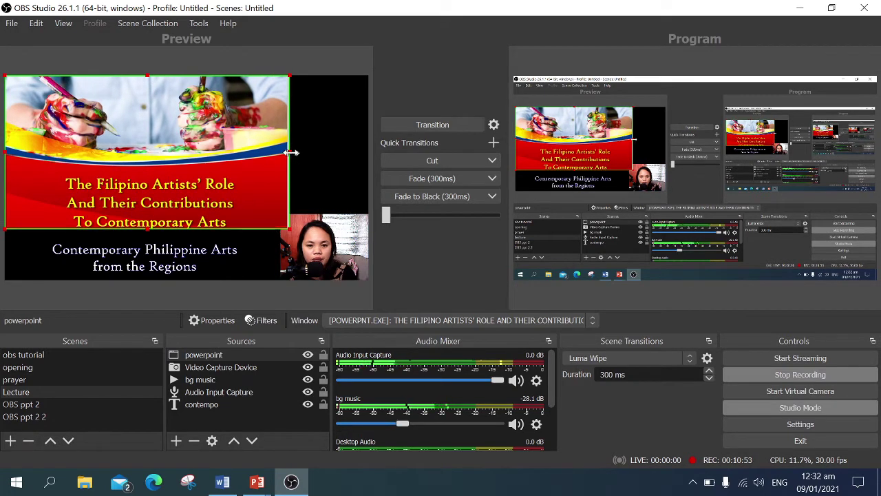
{"action": "left_click_drag", "start_coordinate": [291, 153], "coordinate": [287, 151]}
{"action": "left_click", "coordinate": [339, 164]}
{"action": "left_click", "coordinate": [307, 239]}
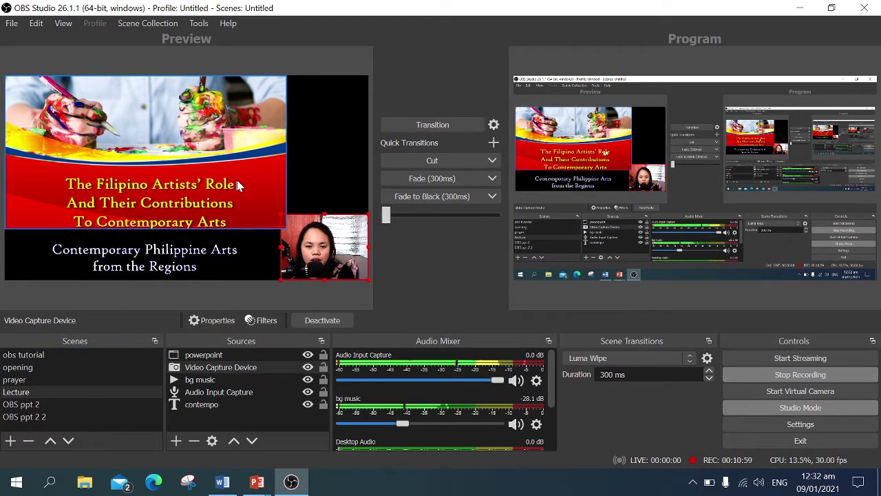
Switch to the THE FILIPINO ARTISTS' ROLE presentation, browse its slides to slide 3, and minimize the window
{"action": "left_click", "coordinate": [253, 486]}
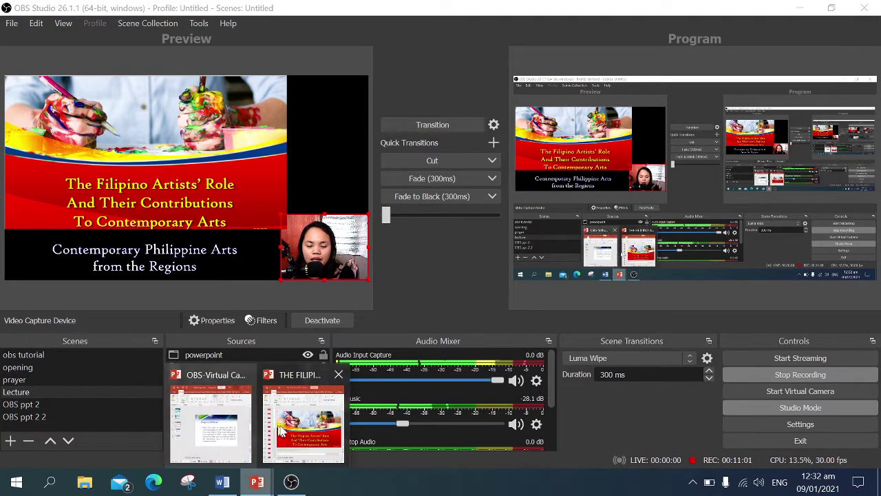
{"action": "left_click", "coordinate": [303, 413]}
{"action": "scroll", "coordinate": [725, 278], "scroll_direction": "down", "scroll_amount": 6}
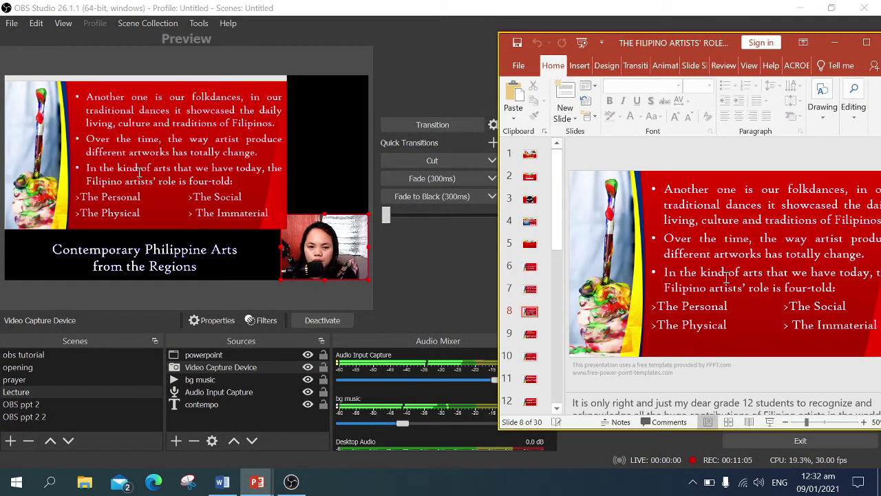
{"action": "scroll", "coordinate": [725, 279], "scroll_direction": "up", "scroll_amount": 5}
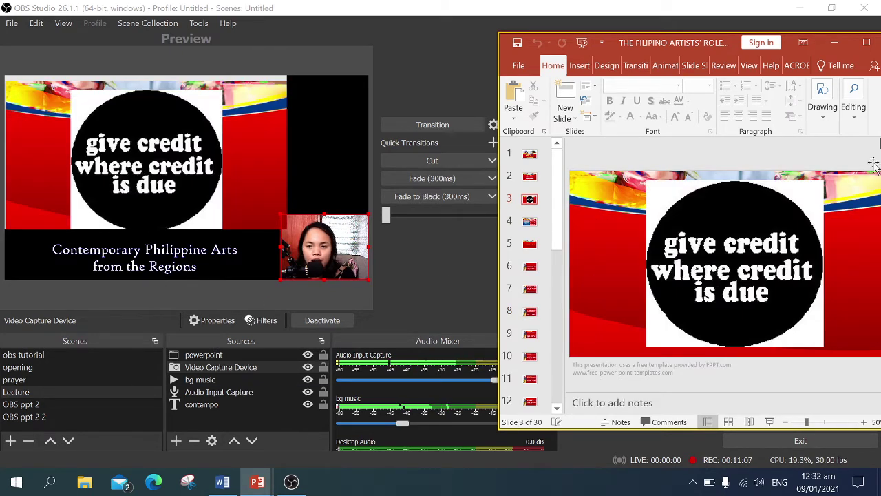
{"action": "left_click", "coordinate": [836, 44]}
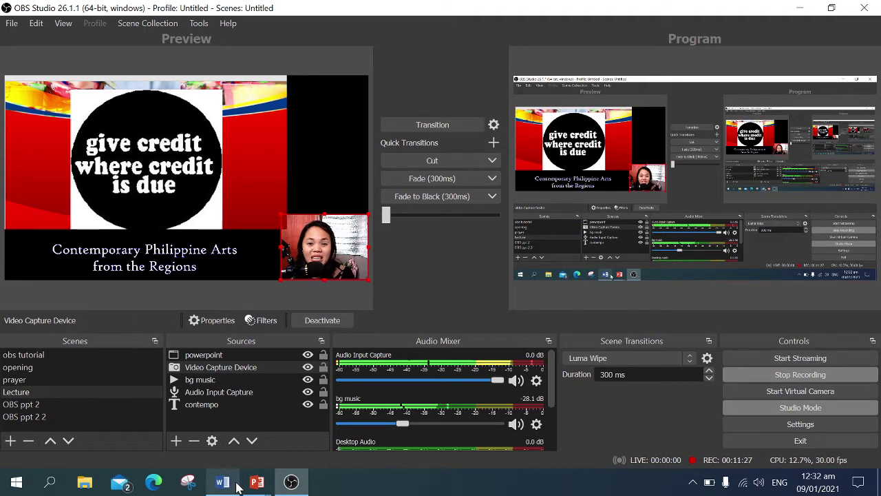
Preview the OBS ppt 2 2 and OBS ppt 2 scenes, and check the properties of OBS ppt 2's Media Source 2
{"action": "left_click", "coordinate": [73, 417]}
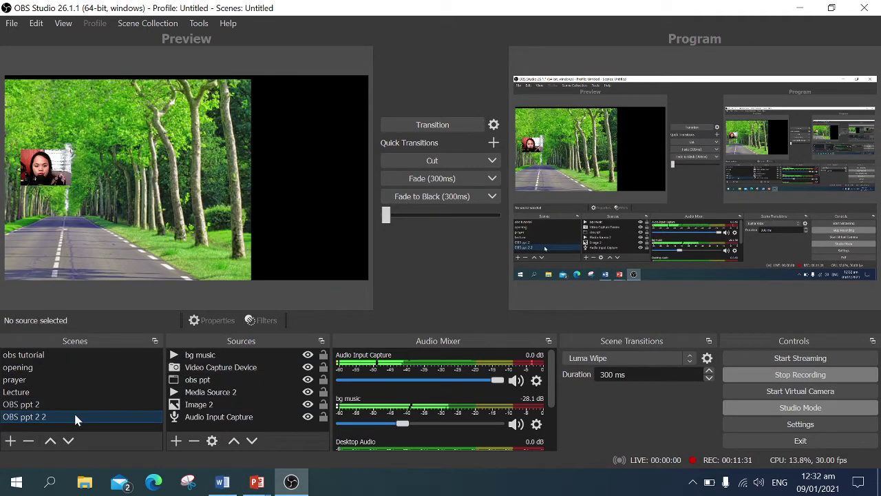
{"action": "left_click", "coordinate": [75, 405]}
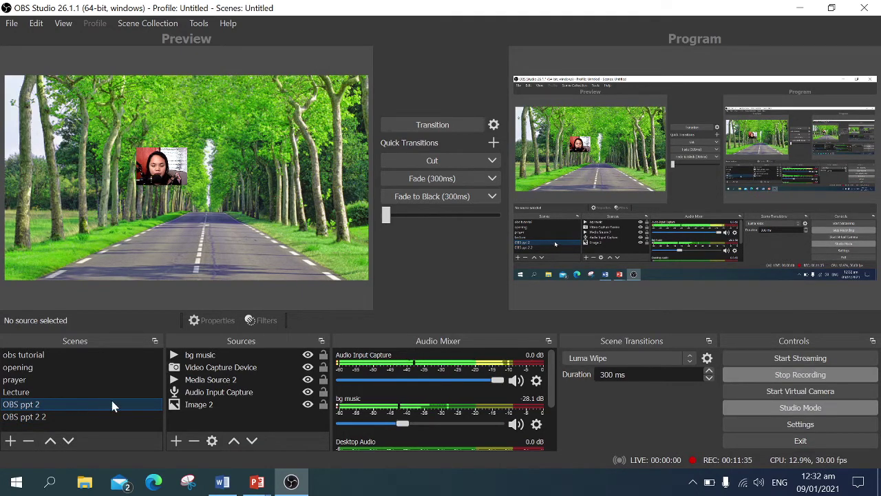
{"action": "left_click", "coordinate": [202, 382]}
{"action": "double_click", "coordinate": [201, 383]}
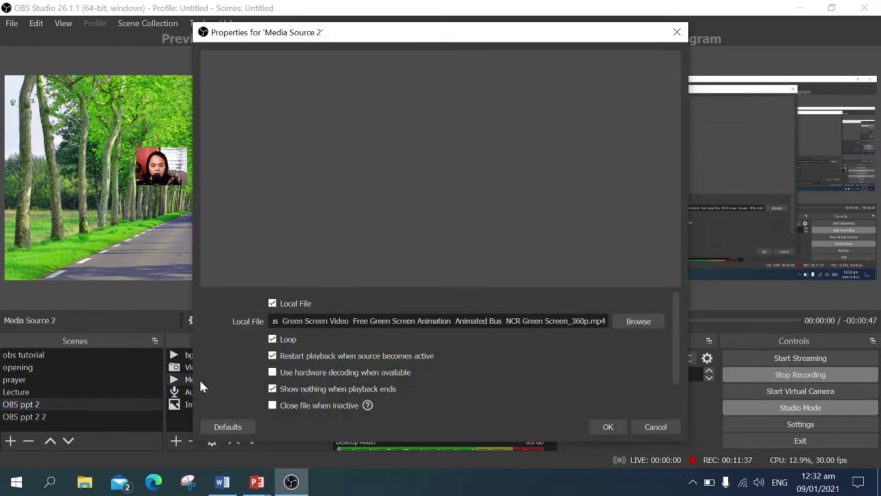
{"action": "left_click", "coordinate": [608, 427]}
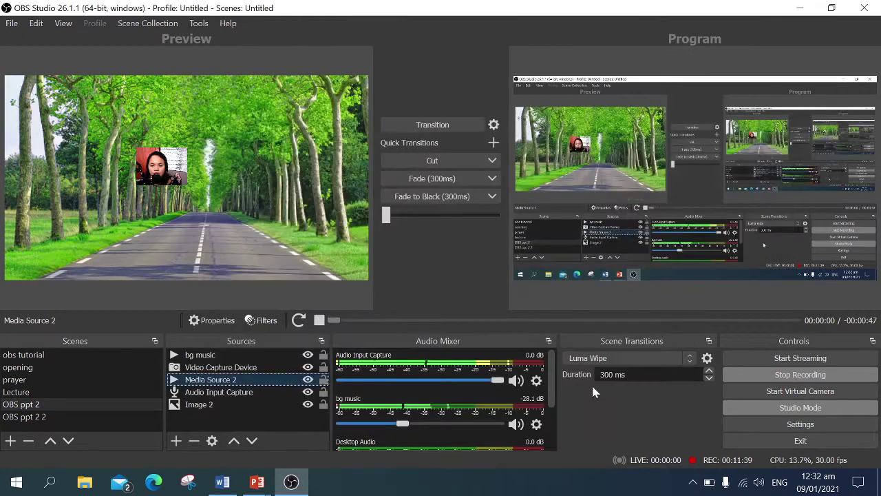
Turn off Studio Mode and advance the Steps to Follow presentation to the slide on installing OBS-VirtualCam
{"action": "left_click", "coordinate": [789, 406]}
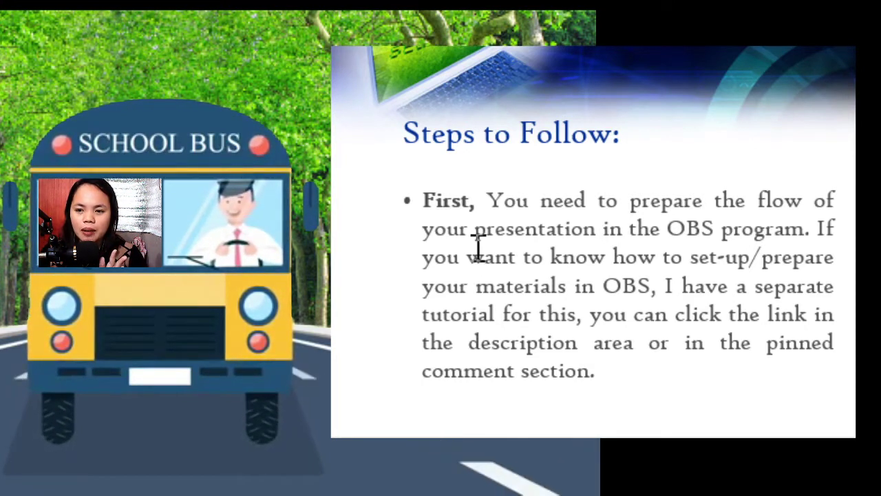
{"action": "left_click", "coordinate": [631, 214]}
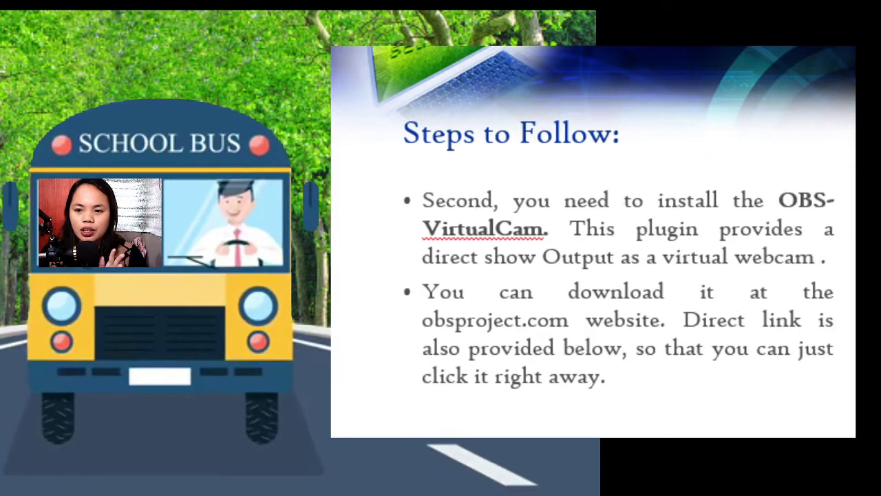
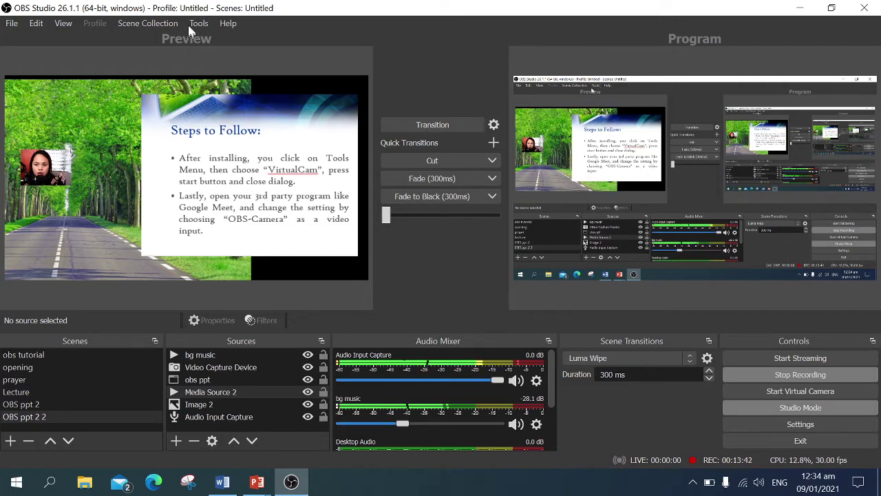
Stop the VirtualCam output, turn off Horizontal Flip, restart it with OBS-Camera as target, and close its dialog
{"action": "left_click", "coordinate": [197, 25]}
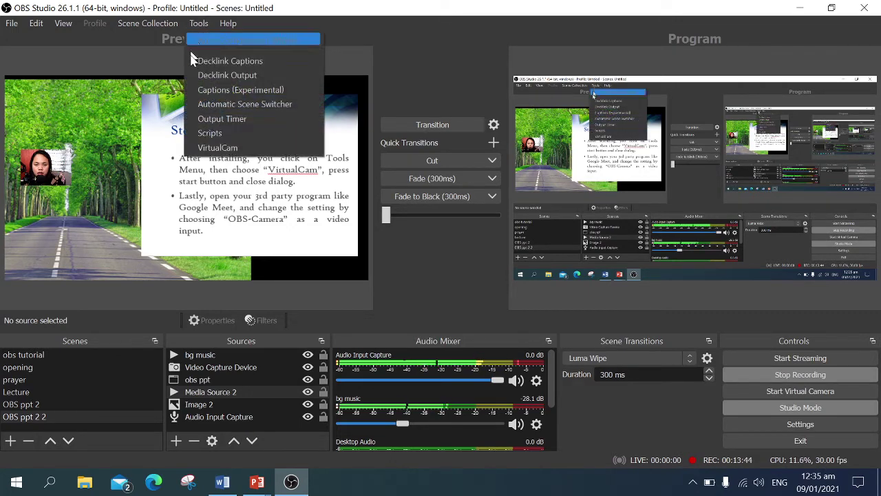
{"action": "left_click", "coordinate": [216, 149]}
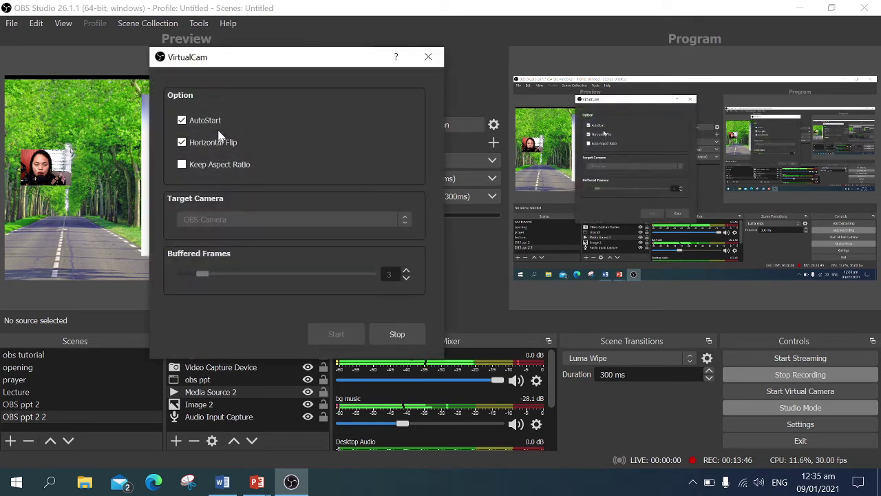
{"action": "left_click", "coordinate": [398, 334]}
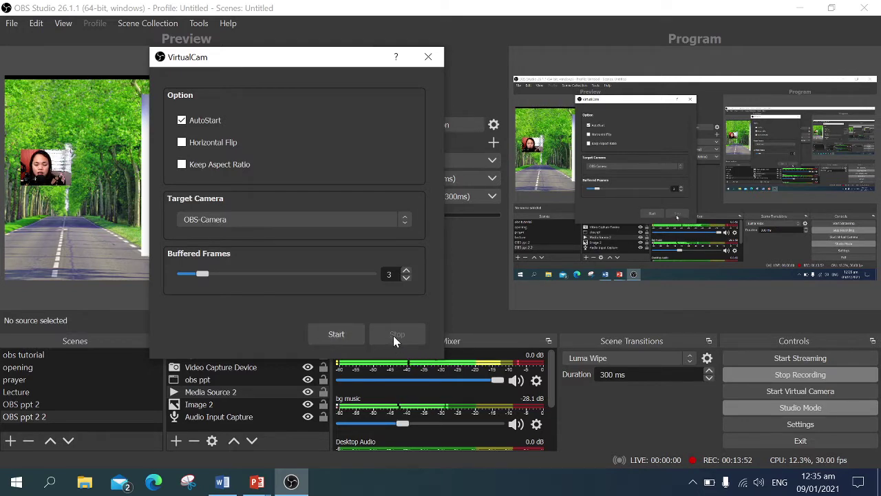
{"action": "left_click", "coordinate": [346, 332]}
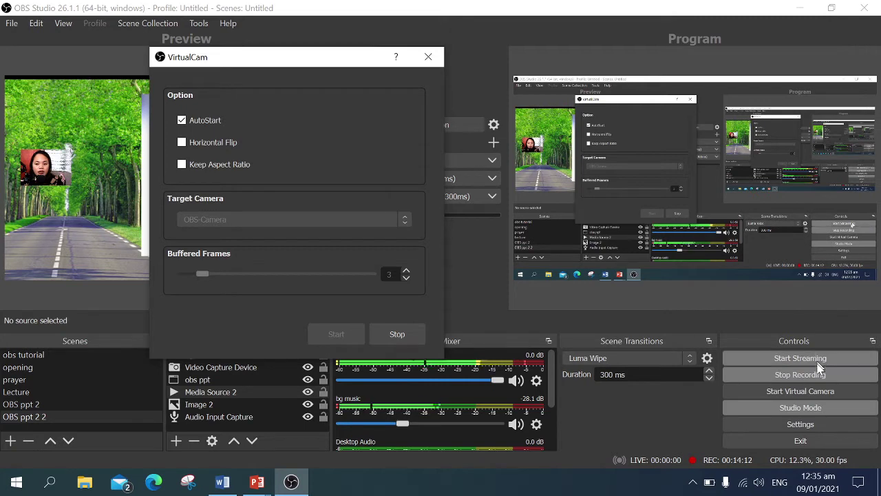
{"action": "left_click", "coordinate": [809, 391]}
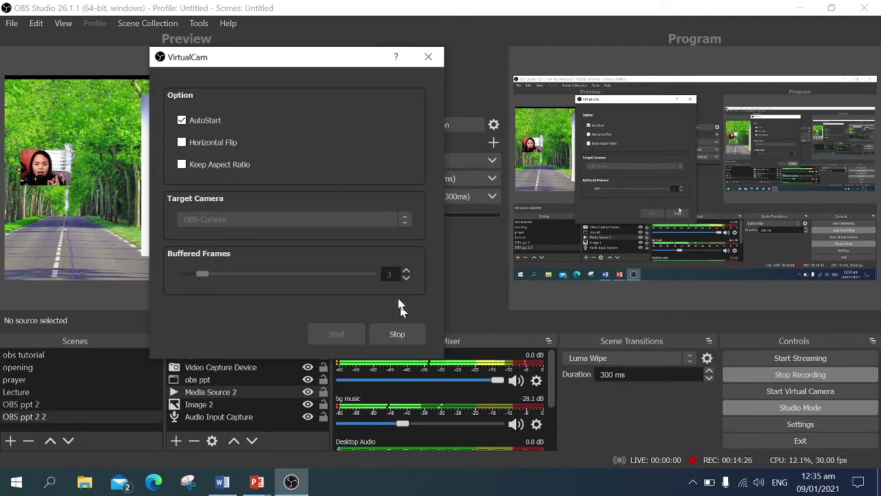
{"action": "left_click", "coordinate": [428, 56]}
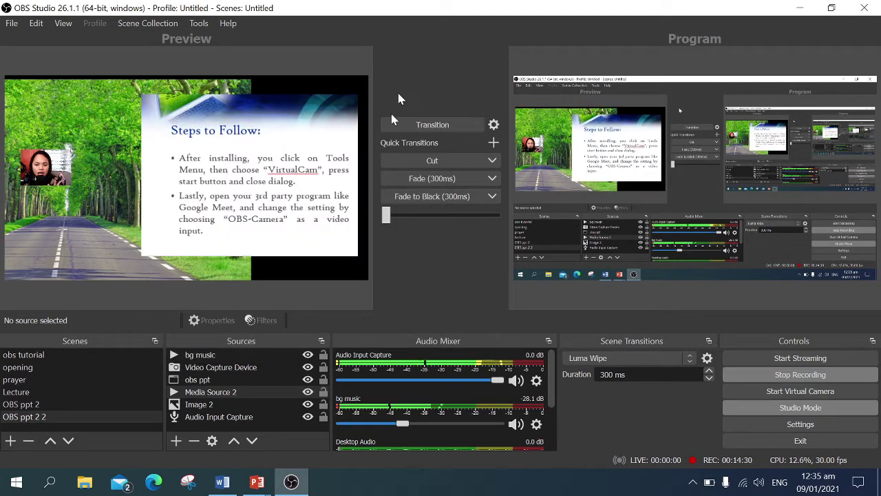
Bring up the tutorial script in Word for reading, and minimize it again
{"action": "left_click", "coordinate": [222, 482]}
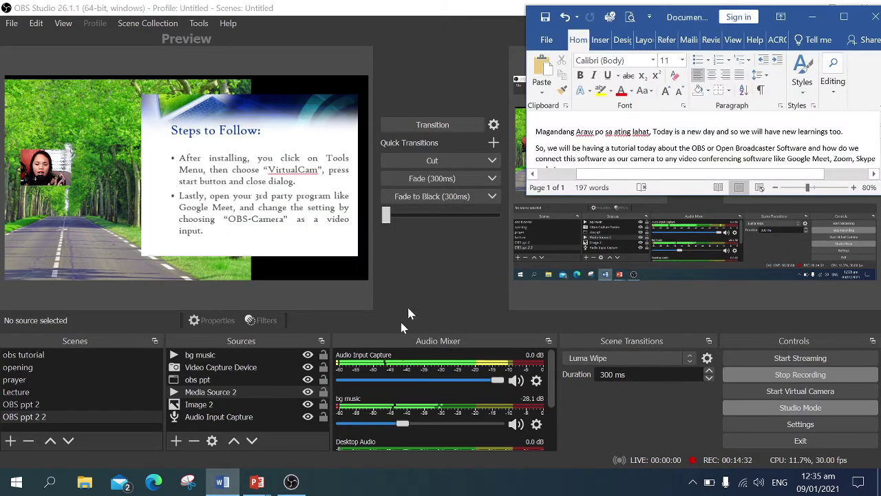
{"action": "left_click", "coordinate": [223, 482]}
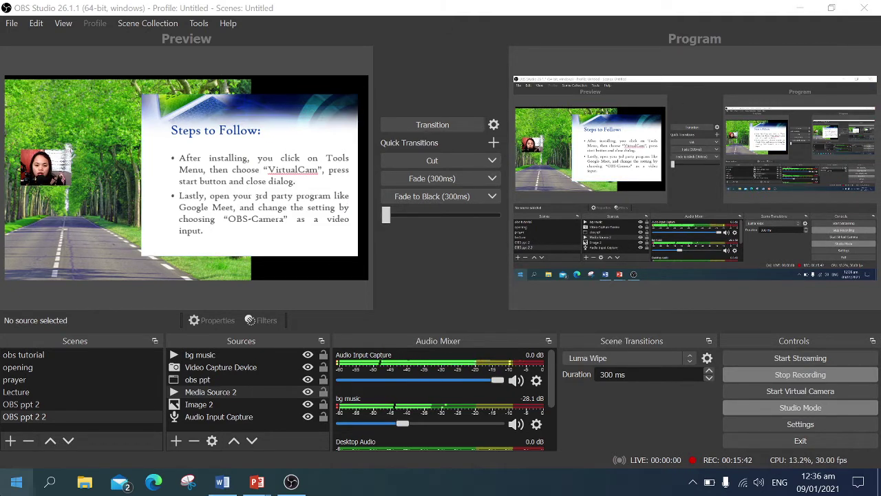
Open Google Meet in Google Chrome through a google meet search, and start an instant meeting
{"action": "left_click", "coordinate": [16, 482]}
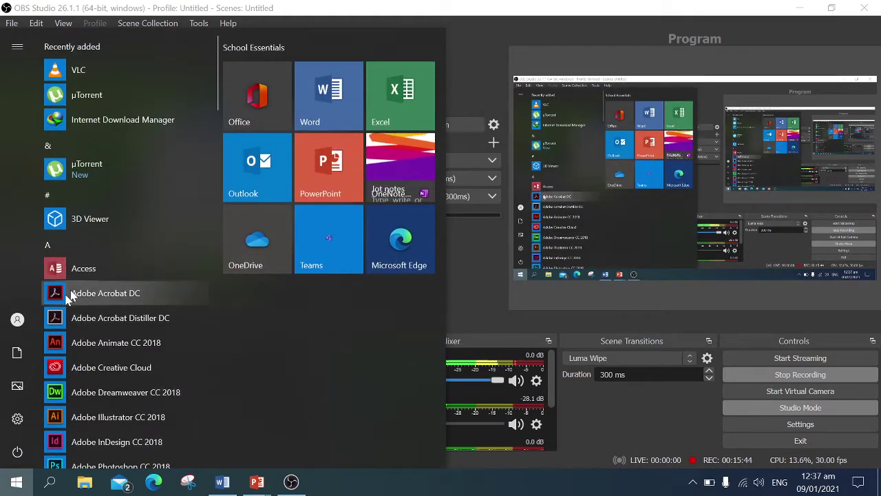
{"action": "scroll", "coordinate": [89, 358], "scroll_direction": "down", "scroll_amount": 10}
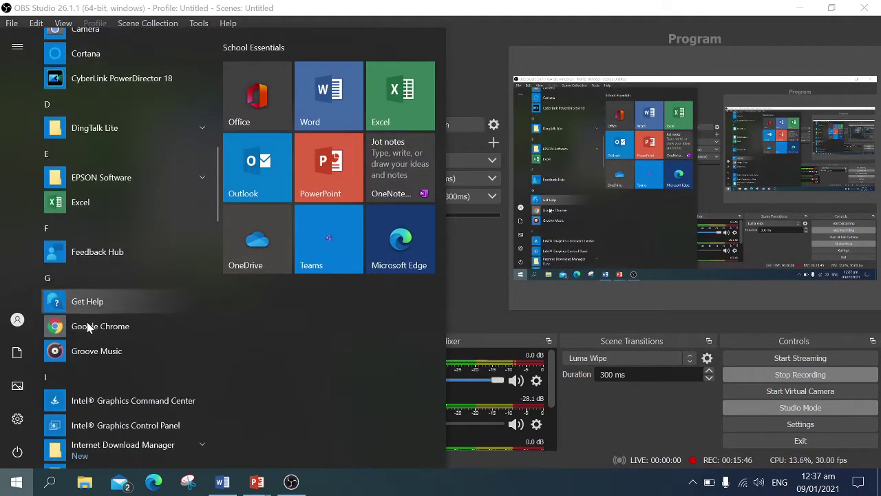
{"action": "left_click", "coordinate": [88, 328]}
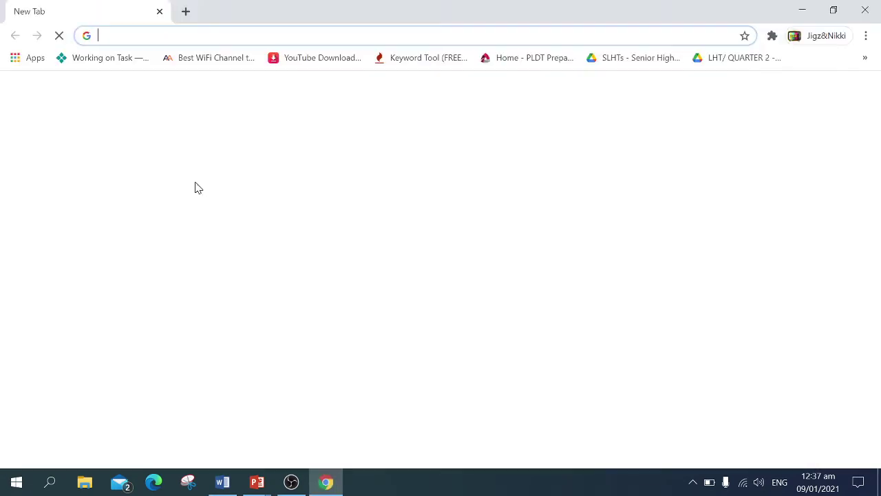
{"action": "type", "text": "g"}
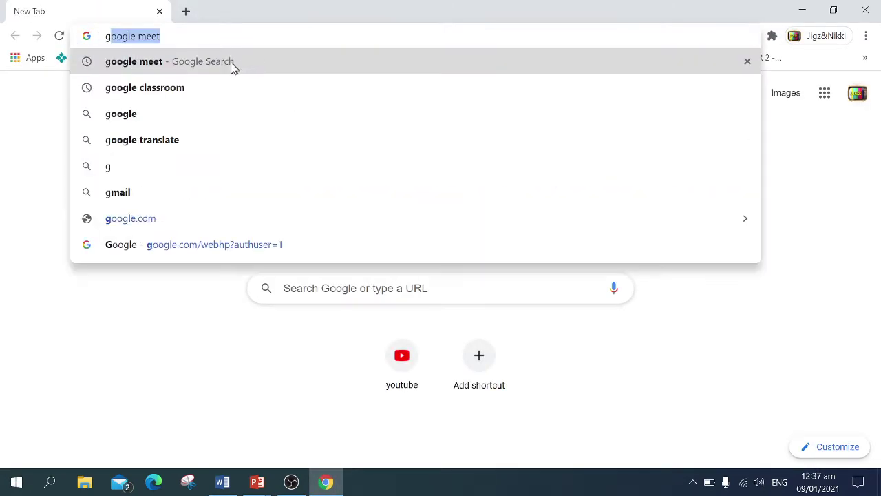
{"action": "key", "text": "Return"}
{"action": "left_click", "coordinate": [142, 158]}
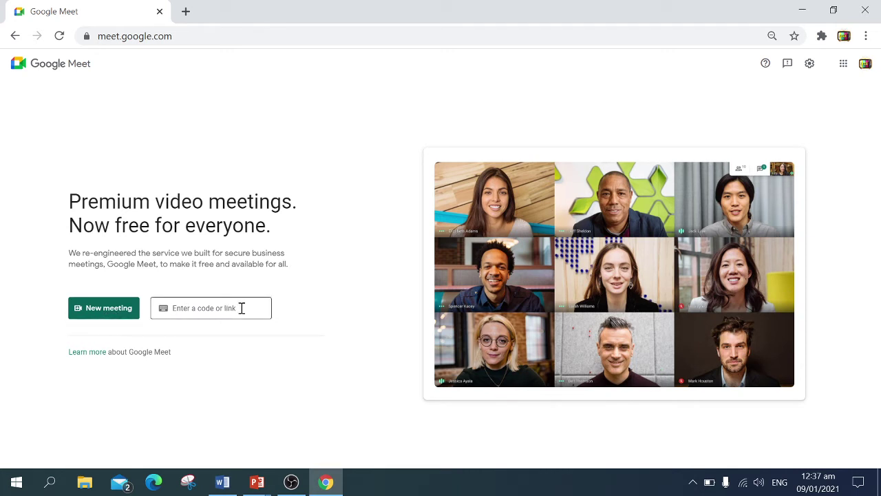
{"action": "left_click", "coordinate": [103, 312]}
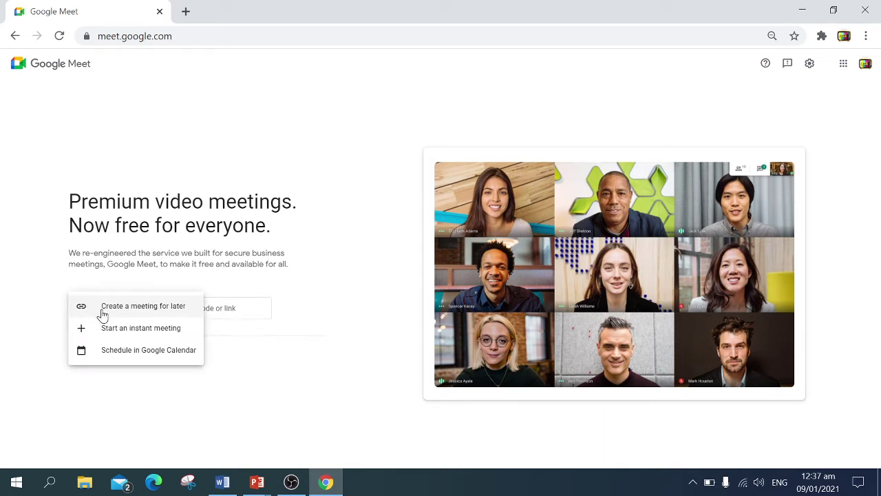
{"action": "left_click", "coordinate": [135, 328]}
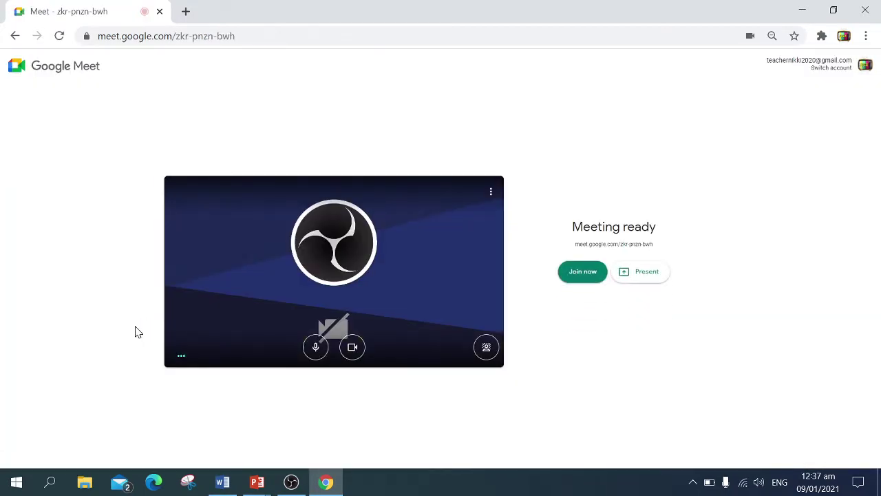
Set the meeting's camera to HD User Facing (0408:a061), then join the meeting and dismiss the Add others dialog
{"action": "left_click", "coordinate": [491, 193]}
{"action": "left_click", "coordinate": [458, 303]}
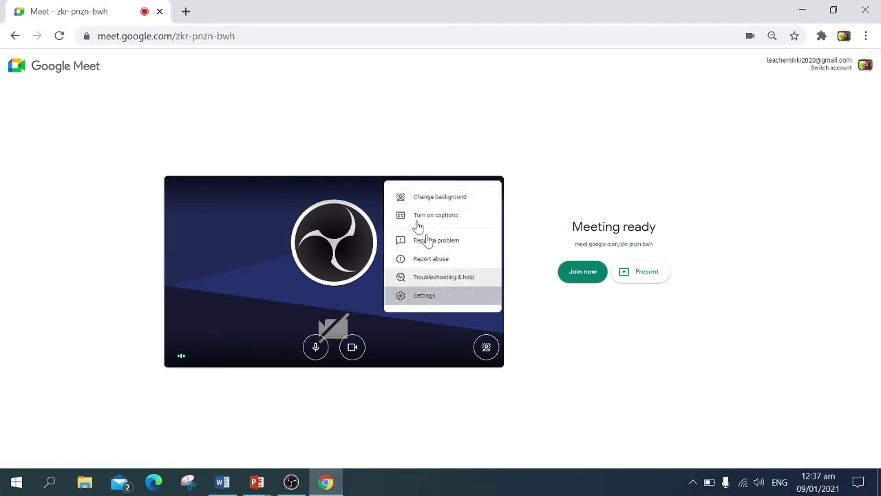
{"action": "left_click", "coordinate": [298, 182]}
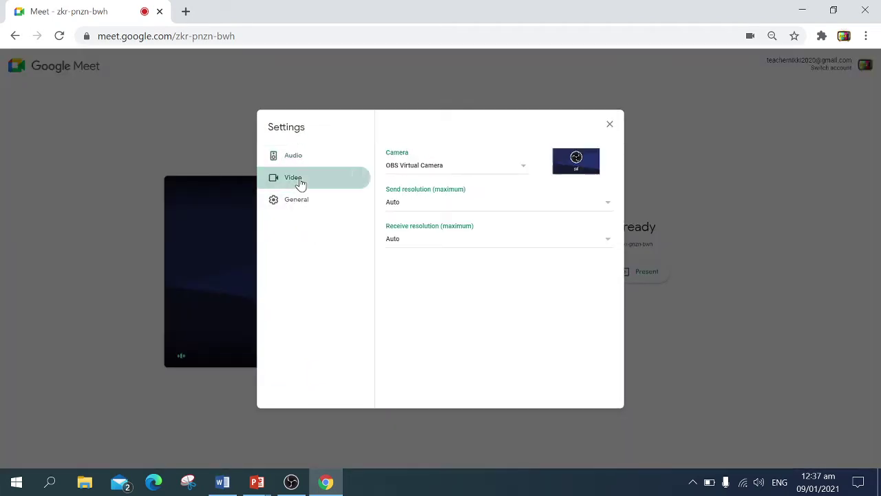
{"action": "left_click", "coordinate": [463, 172]}
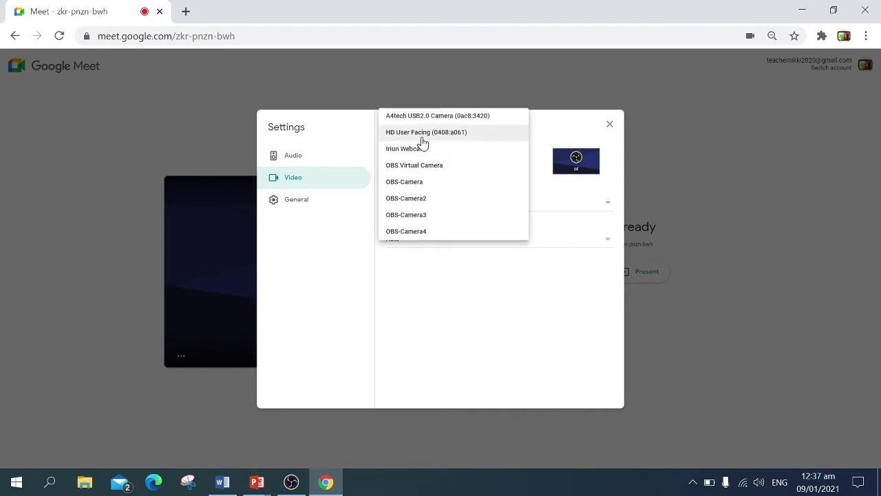
{"action": "left_click", "coordinate": [428, 135]}
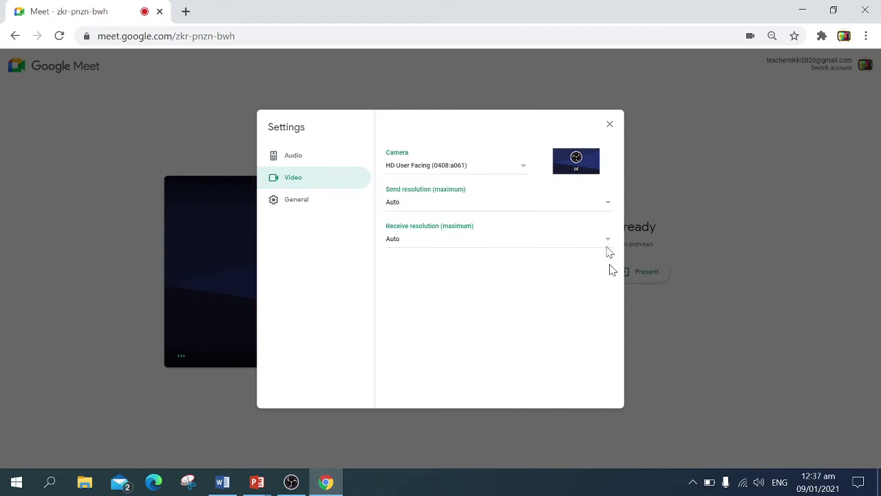
{"action": "left_click", "coordinate": [610, 126]}
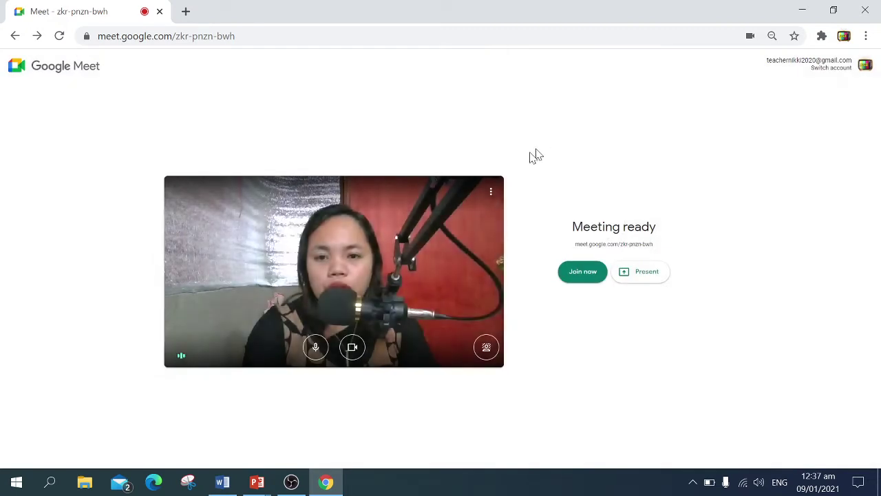
{"action": "left_click", "coordinate": [571, 276]}
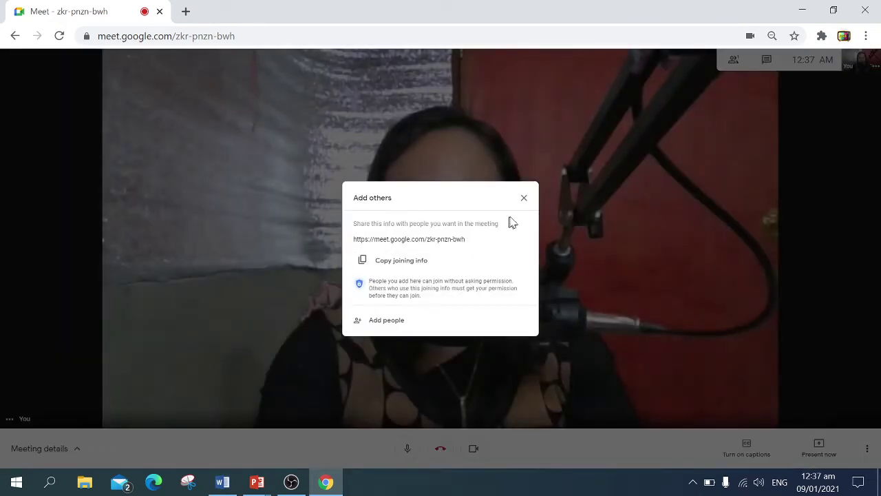
{"action": "left_click", "coordinate": [523, 198]}
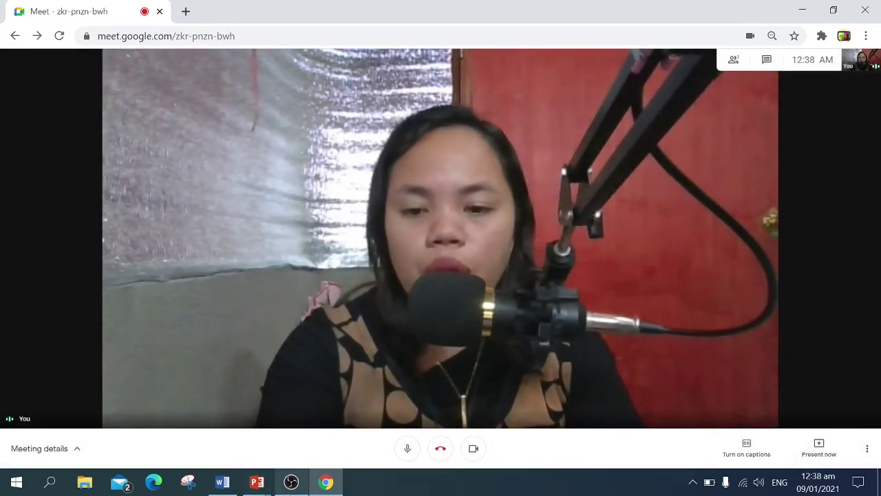
Look at the meeting's options for presenting a screen, window or tab, and close them without presenting
{"action": "mouse_move", "coordinate": [326, 482]}
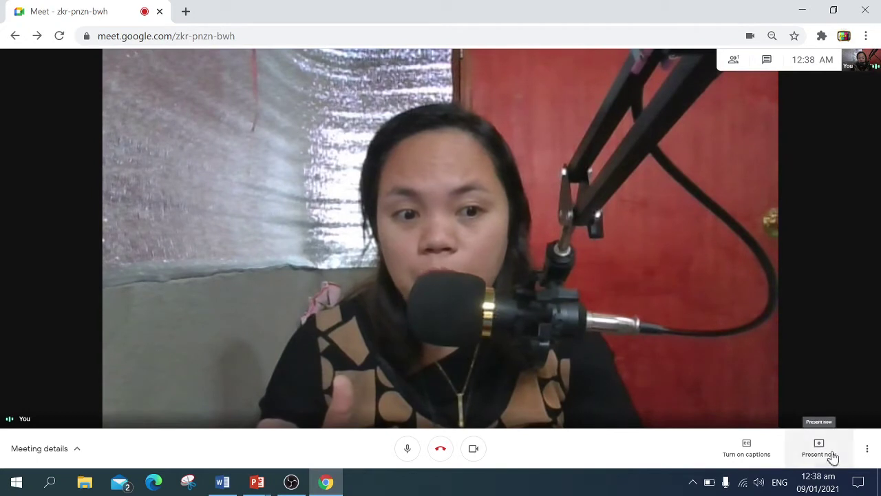
{"action": "left_click", "coordinate": [813, 448]}
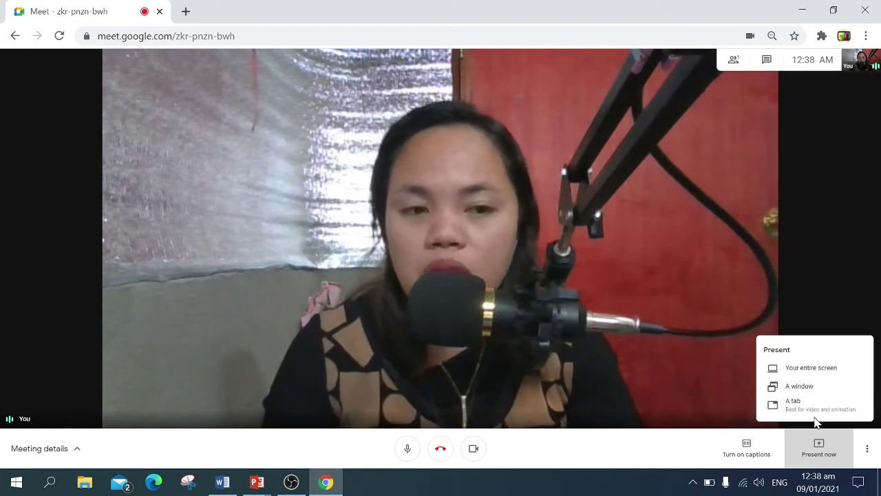
{"action": "left_click", "coordinate": [672, 351]}
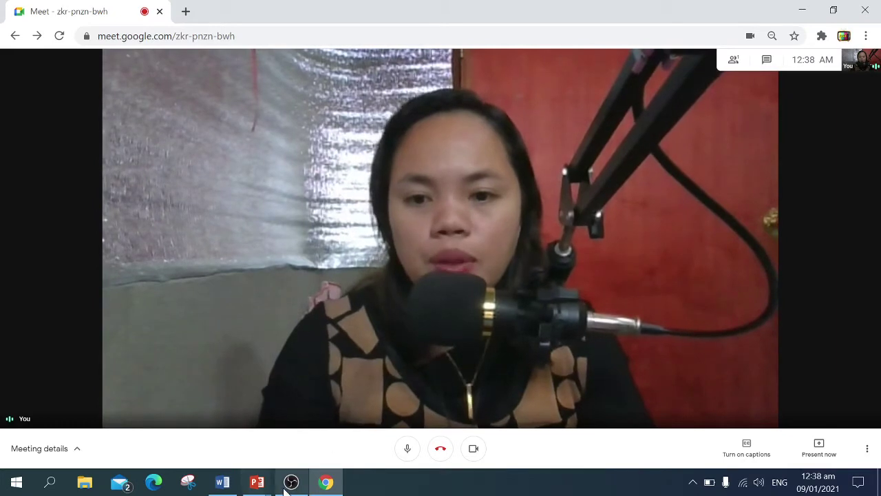
Switch to OBS Studio, start its virtual camera, and return to the Google Meet meeting in Chrome
{"action": "left_click", "coordinate": [292, 483]}
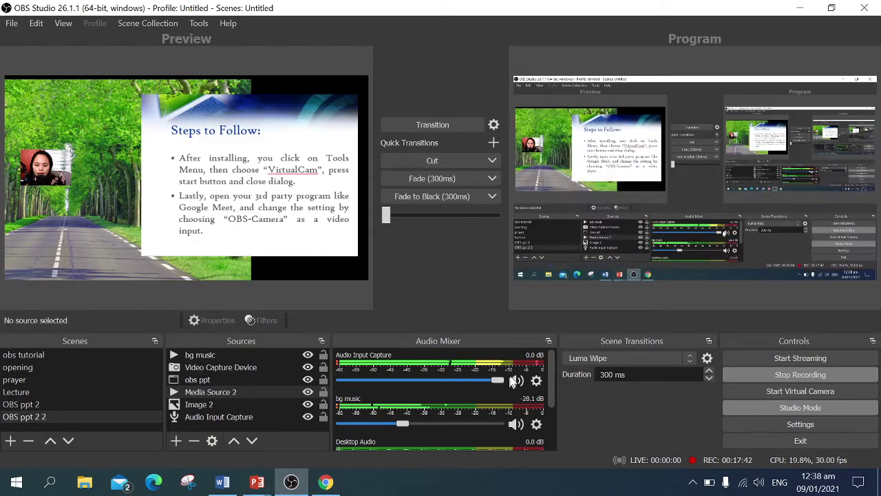
{"action": "left_click", "coordinate": [797, 389]}
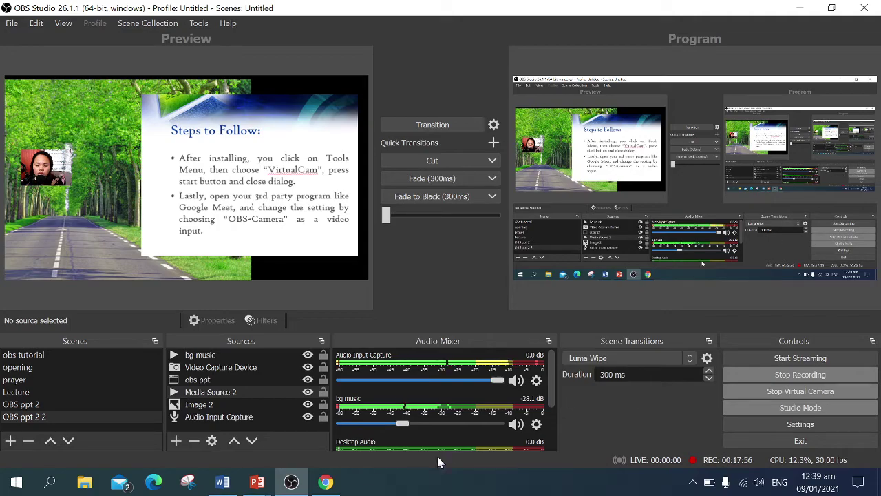
{"action": "left_click", "coordinate": [336, 482]}
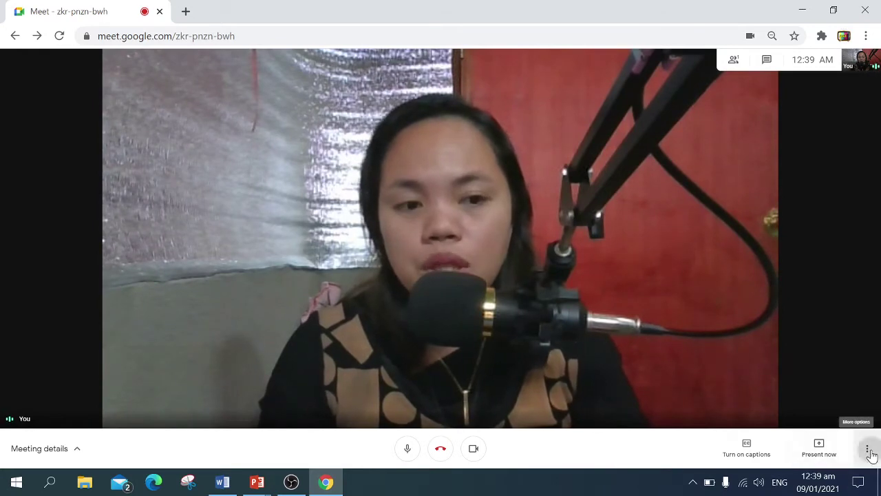
Set the meeting's camera to OBS Virtual Camera in the video settings, and close the settings
{"action": "left_click", "coordinate": [868, 451]}
{"action": "left_click", "coordinate": [815, 408]}
{"action": "left_click", "coordinate": [324, 180]}
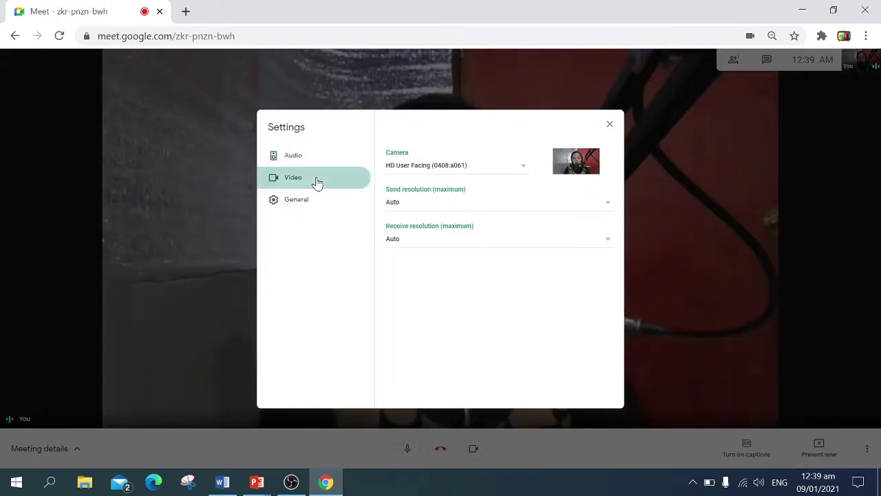
{"action": "left_click", "coordinate": [420, 167]}
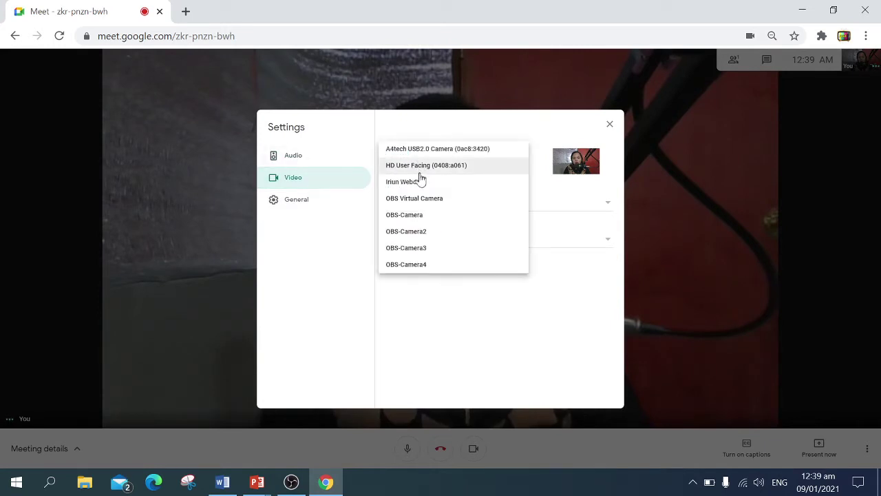
{"action": "left_click", "coordinate": [423, 199]}
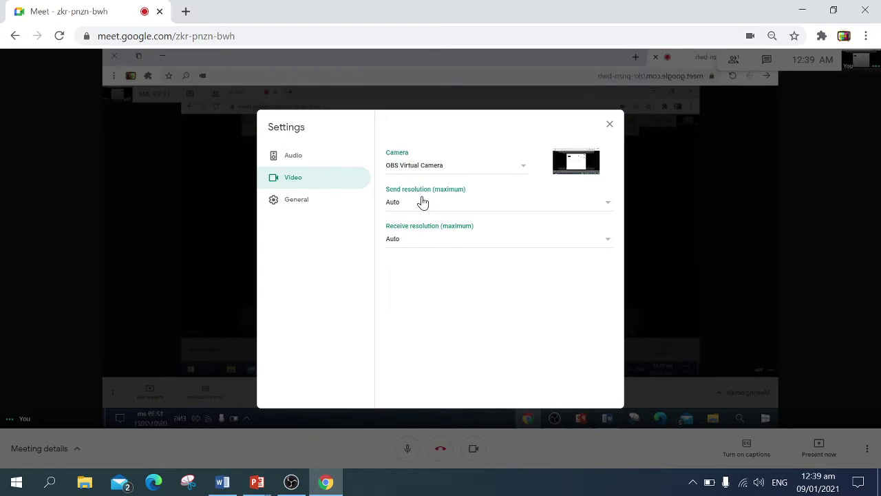
{"action": "left_click", "coordinate": [609, 125]}
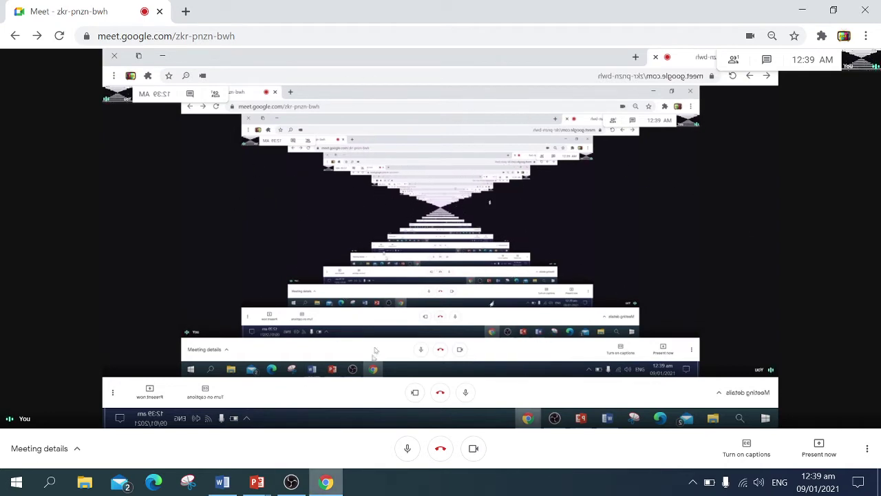
Look at the preview and program output in OBS Studio, and return to the Google Meet meeting in Chrome
{"action": "left_click", "coordinate": [291, 482]}
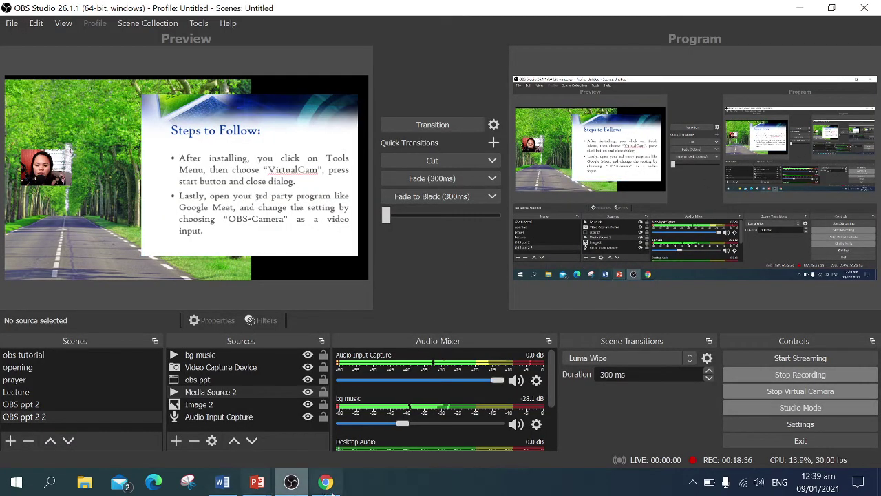
{"action": "left_click", "coordinate": [326, 482]}
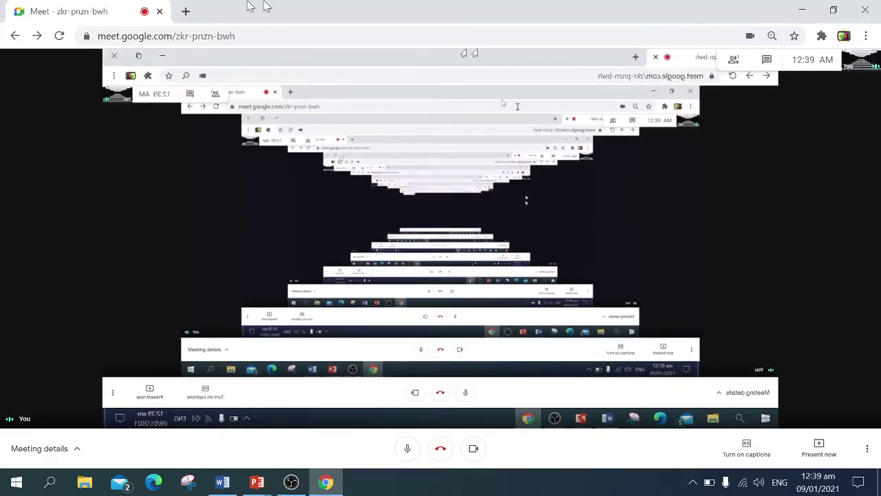